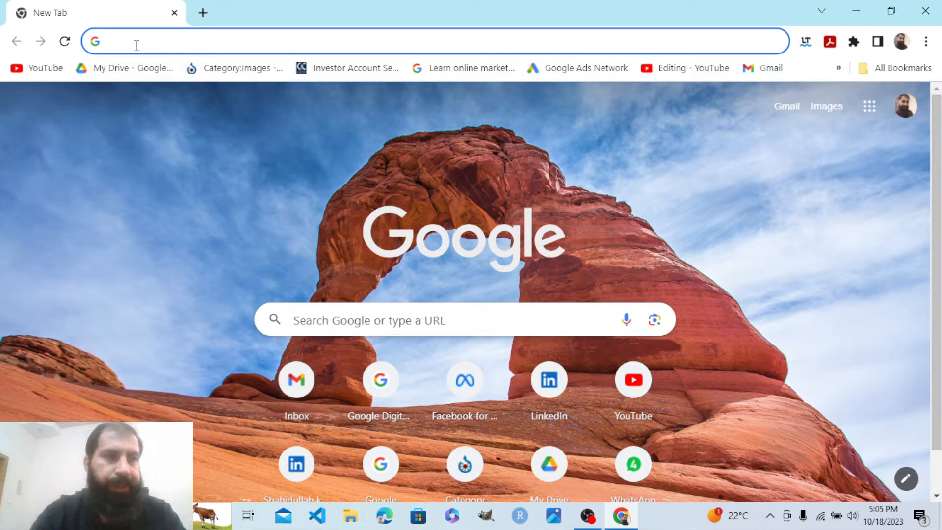
# - Search Google for forms.google.create, go to Google Forms from the results, and start a new blank form
pyautogui.write('forms.google.create')
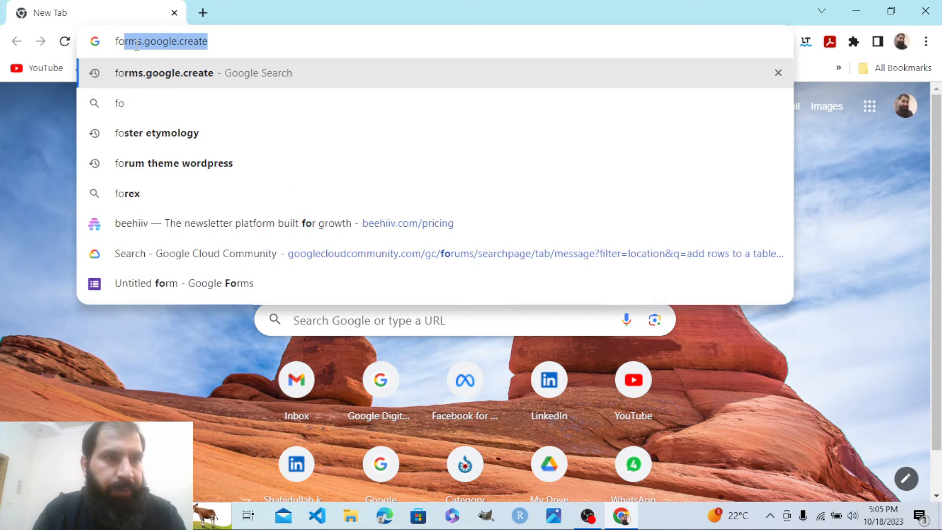
pyautogui.press('Return')
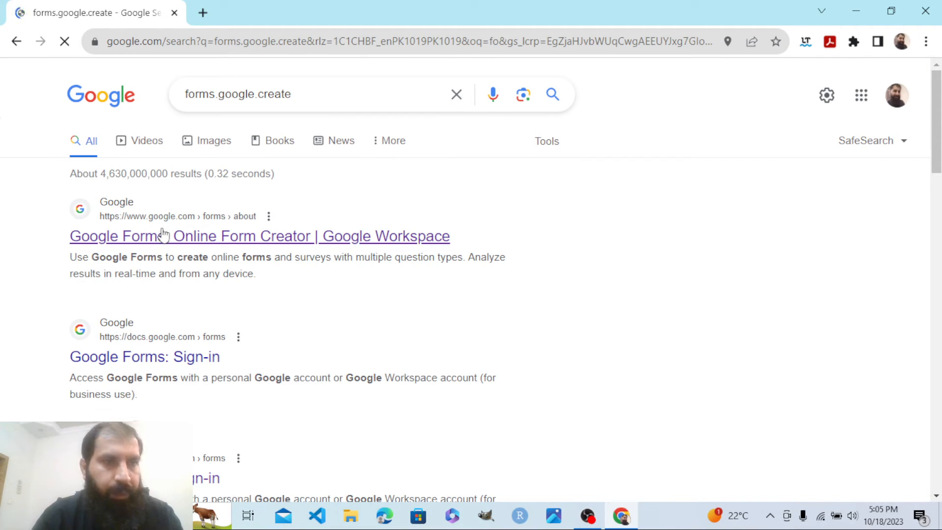
pyautogui.click(163, 235)
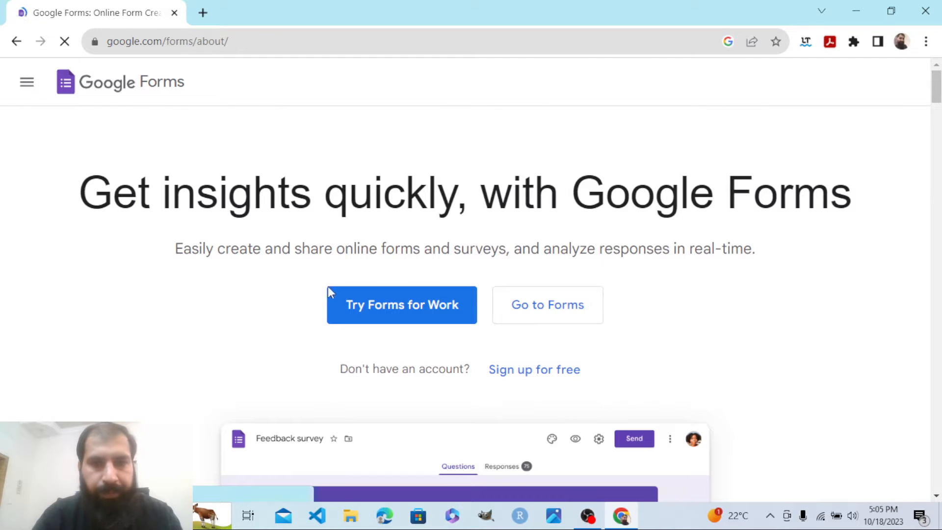
pyautogui.click(553, 308)
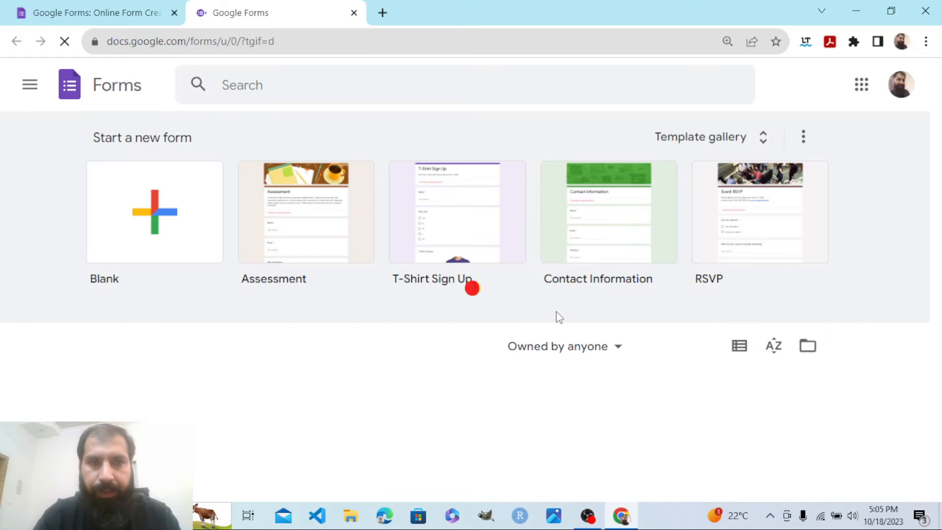
pyautogui.click(172, 201)
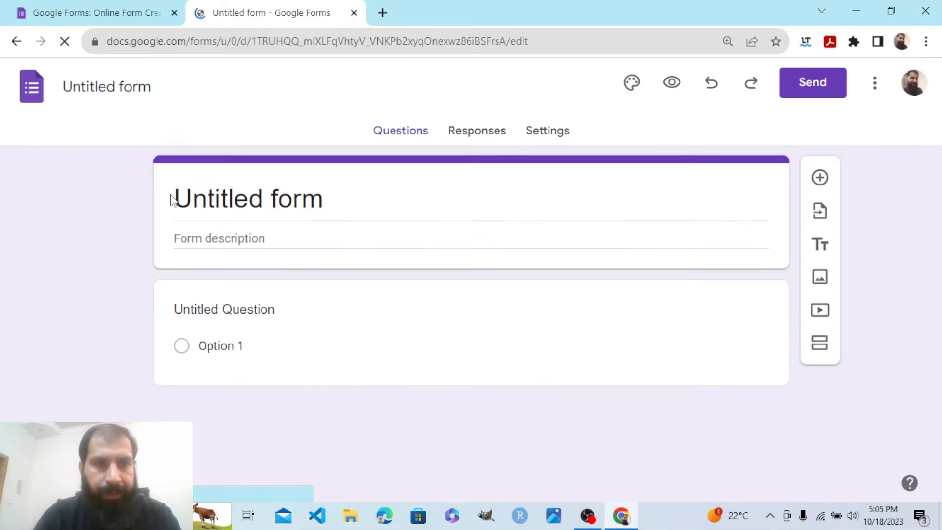
# - Name the form "Laundry Order Form" and apply the same name to its heading
pyautogui.click(129, 87)
pyautogui.press('BackSpace')
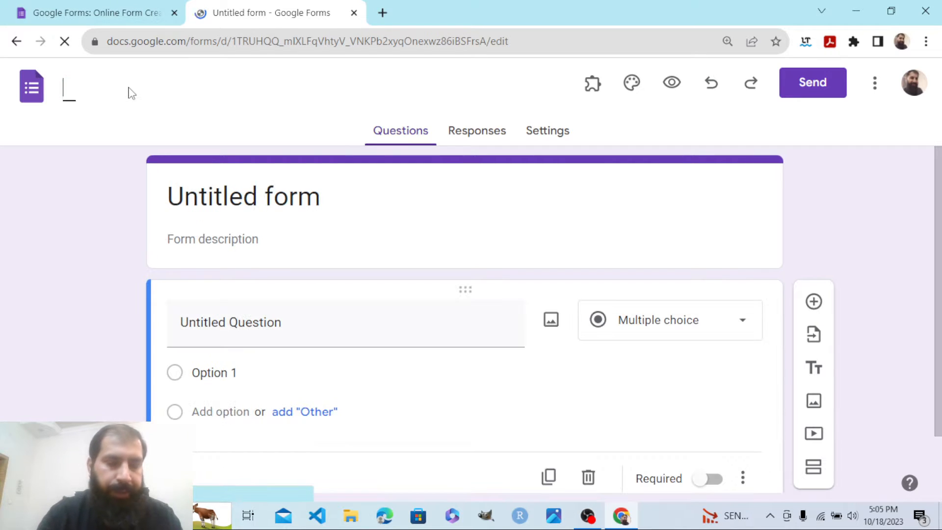
pyautogui.write('Or')
pyautogui.press('BackSpace')
pyautogui.press('BackSpace')
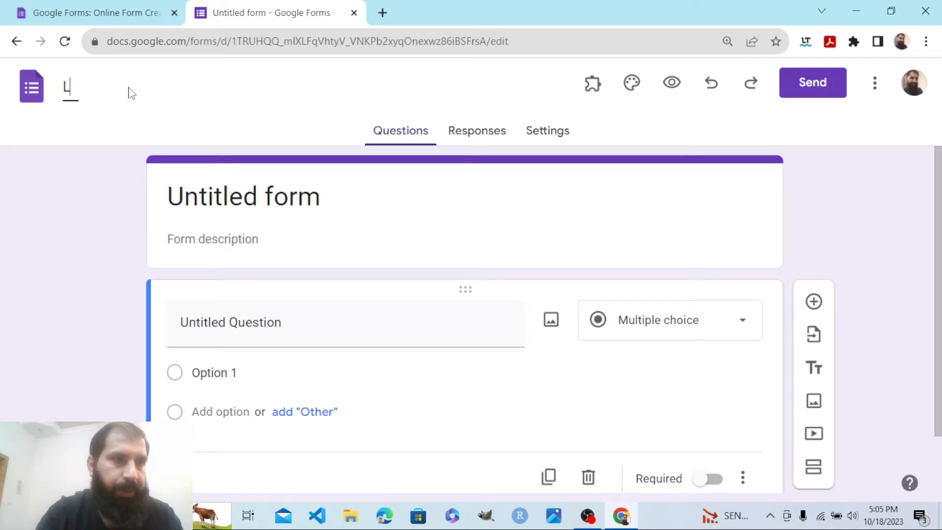
pyautogui.write('Launi')
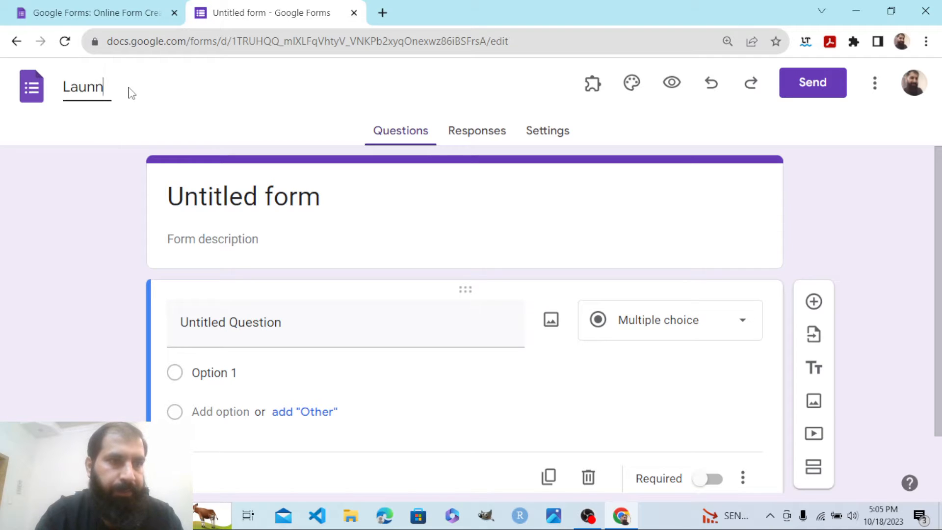
pyautogui.press('BackSpace')
pyautogui.write('dry Order')
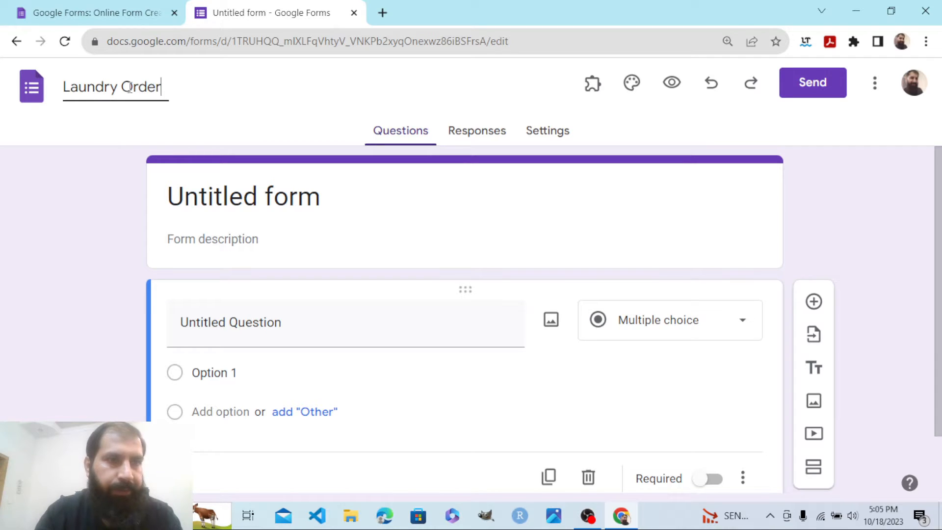
pyautogui.write(' Form')
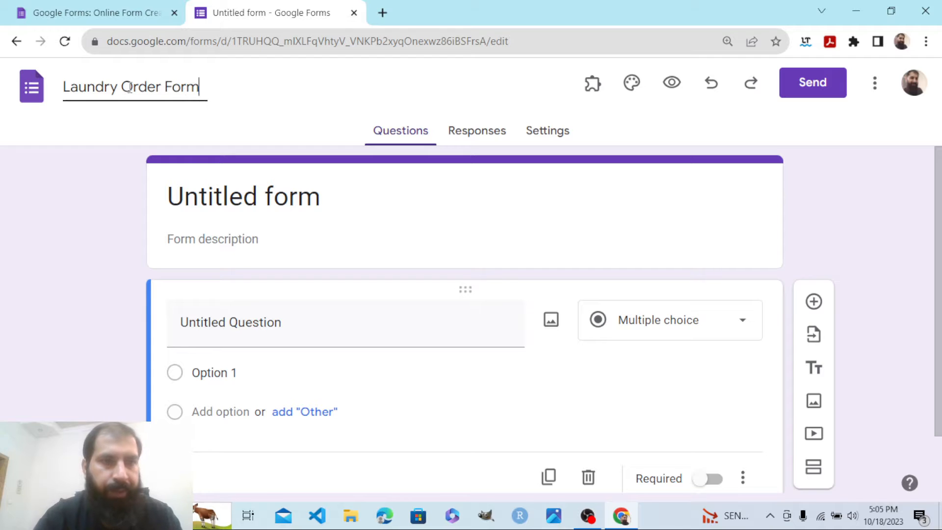
pyautogui.click(230, 197)
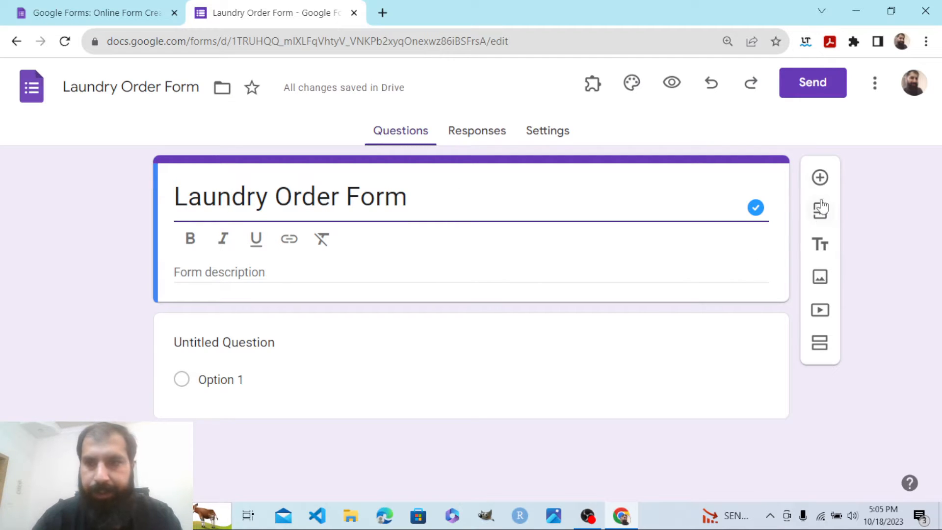
# - Add a new question to the form and write the form description "Order from Home, we will pick the laundry"
pyautogui.click(821, 183)
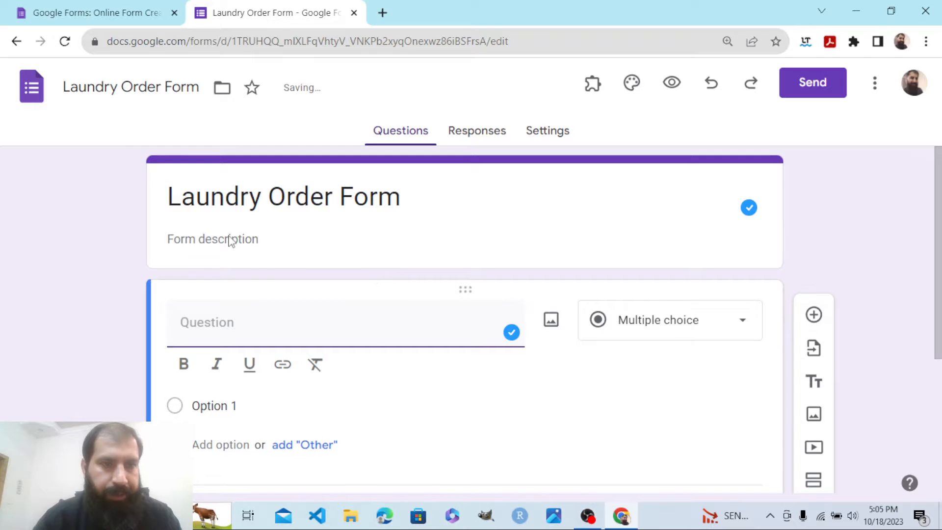
pyautogui.click(228, 238)
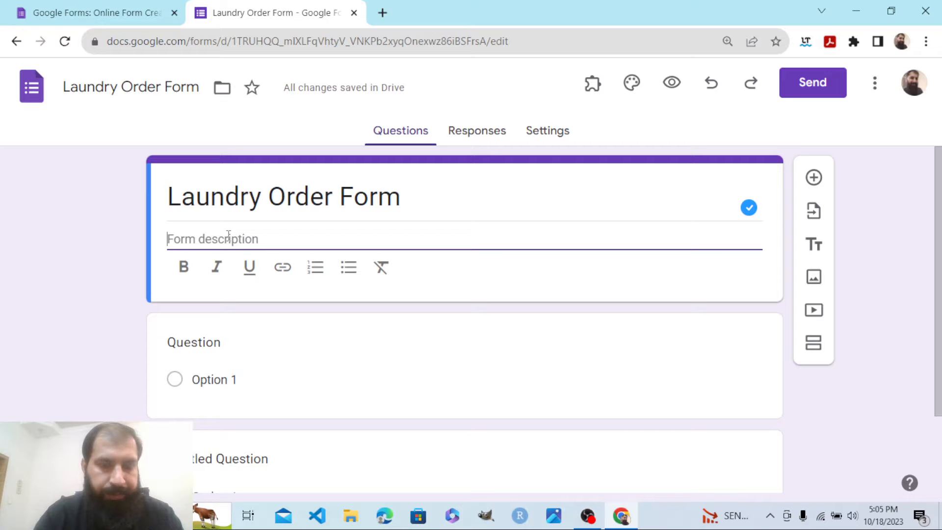
pyautogui.write('Orde')
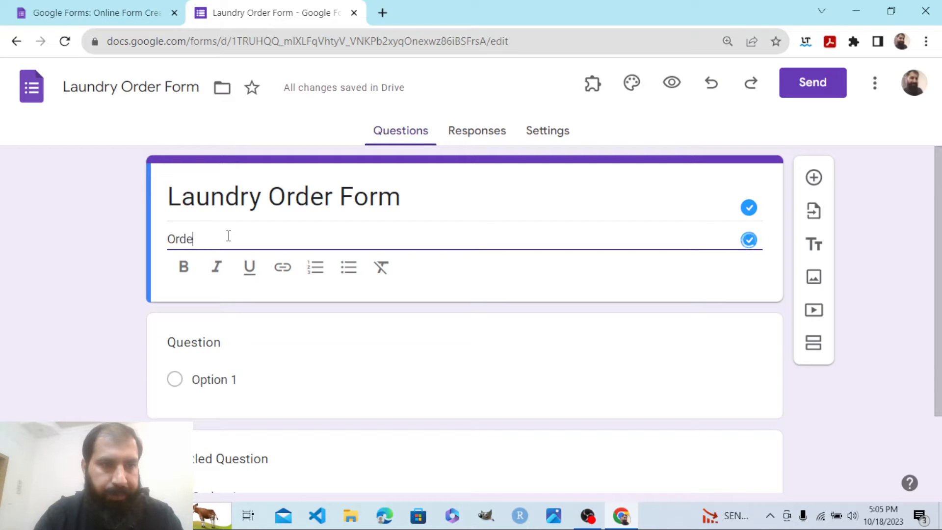
pyautogui.write('r from')
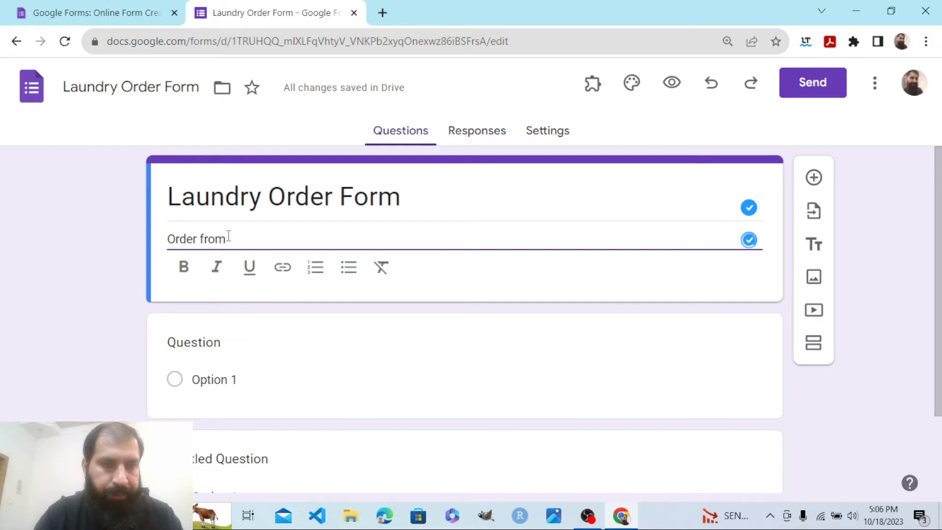
pyautogui.write(' Uome')
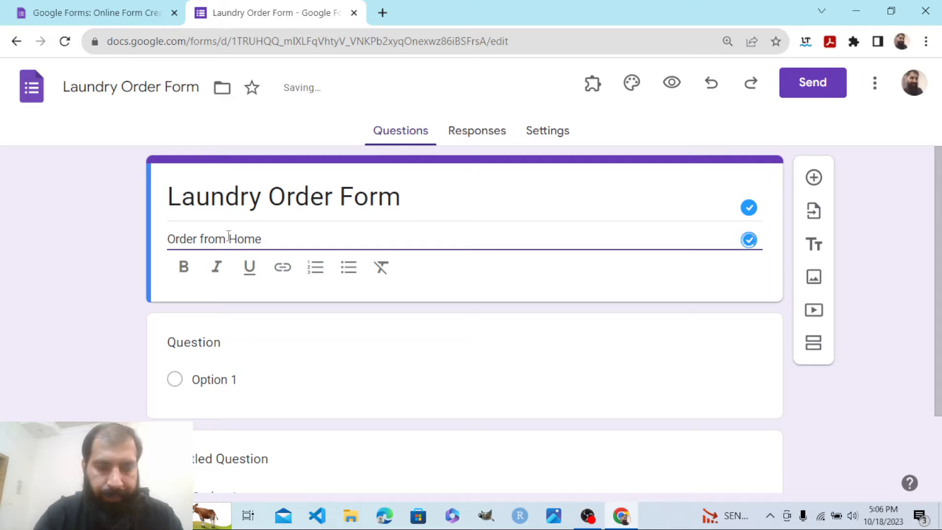
pyautogui.write(', we ')
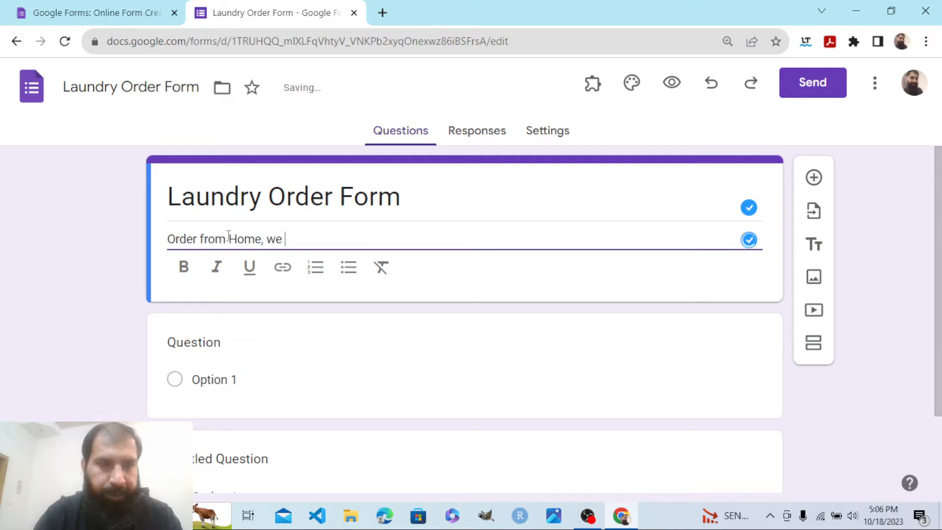
pyautogui.write('will pick t')
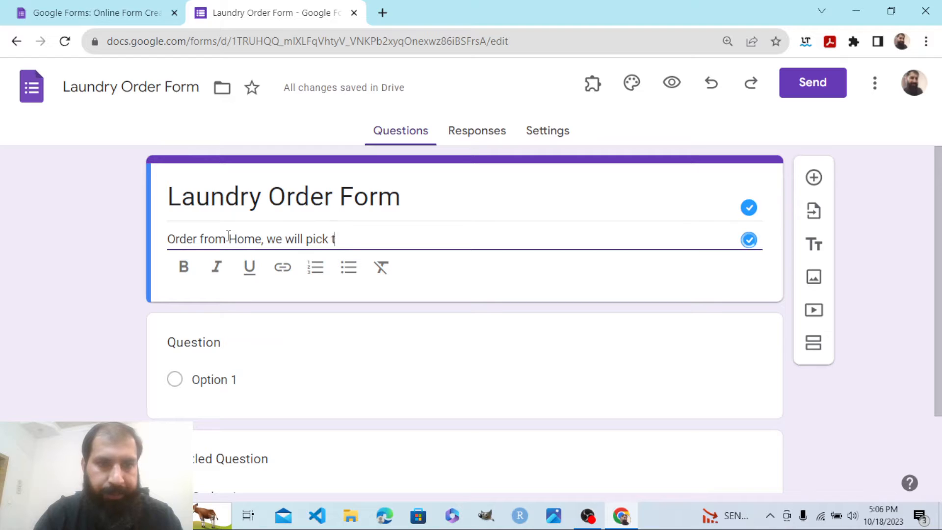
pyautogui.write('he laundry')
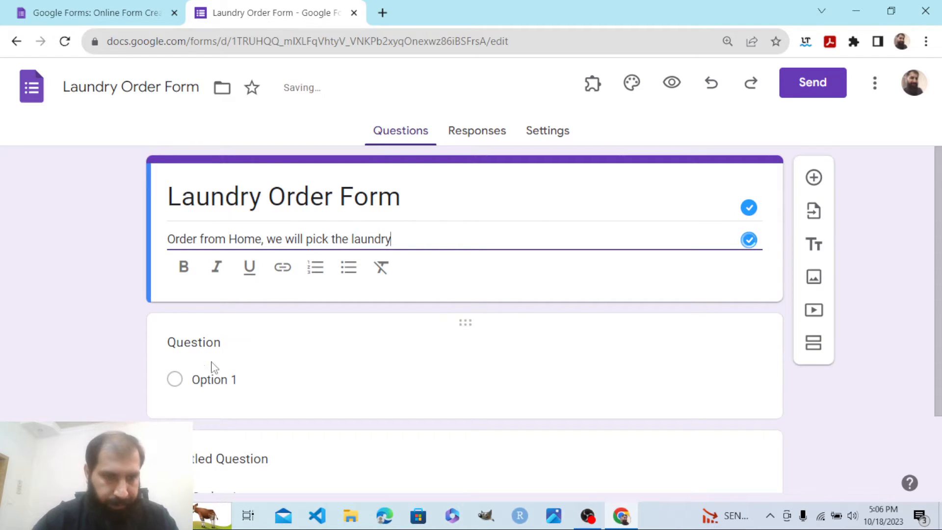
# - Title the first question "Name" and add another question directly below it
pyautogui.click(228, 343)
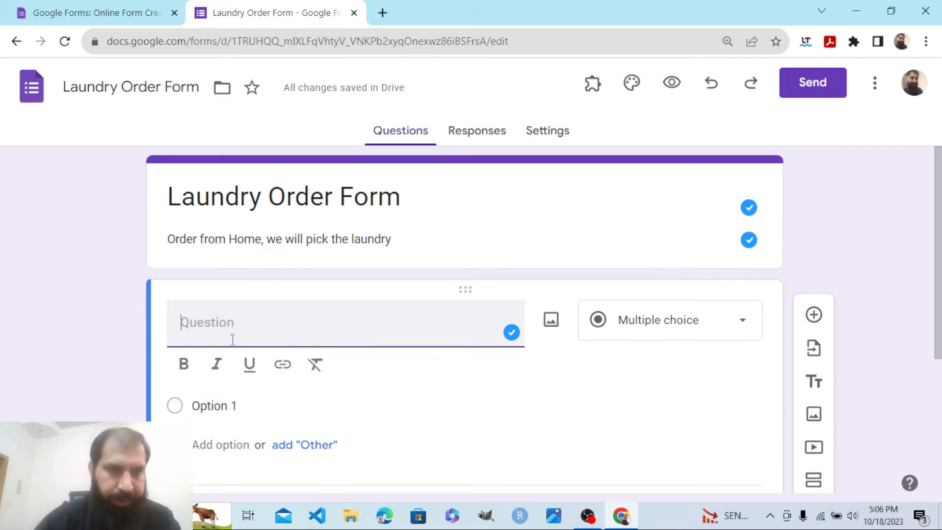
pyautogui.write('Name')
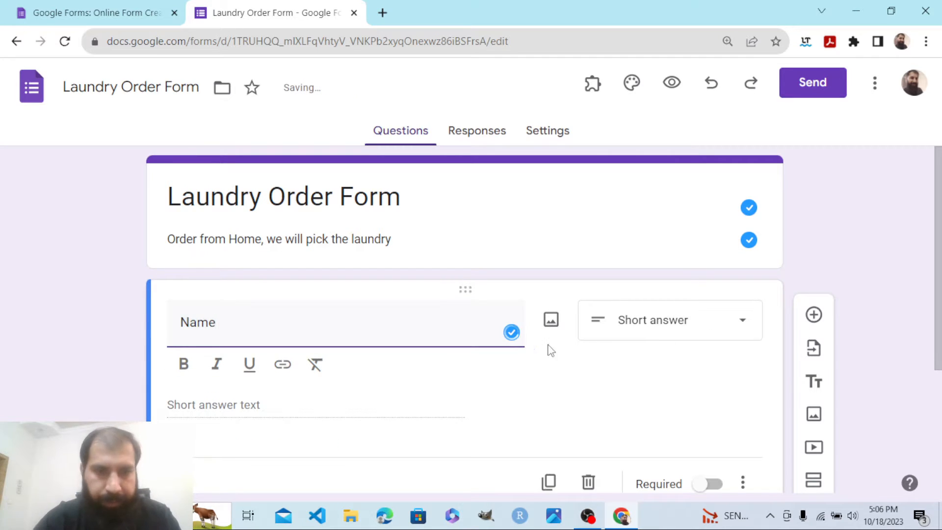
pyautogui.scroll(-2, 438, 289)
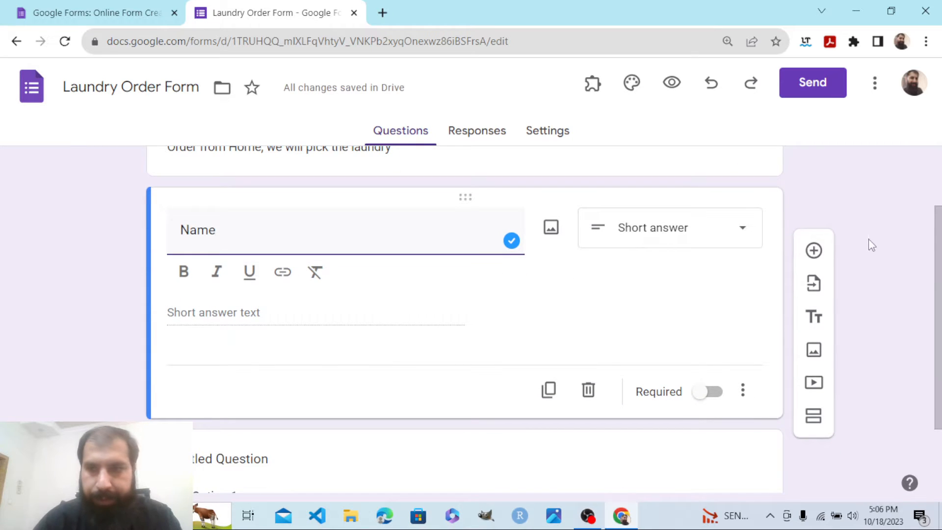
pyautogui.click(814, 251)
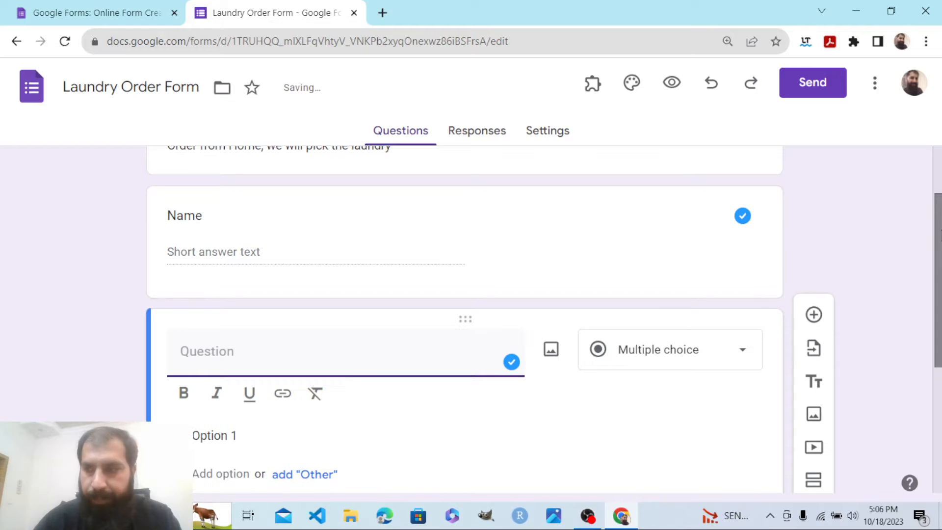
pyautogui.moveTo(940, 231); pyautogui.dragTo(940, 283)
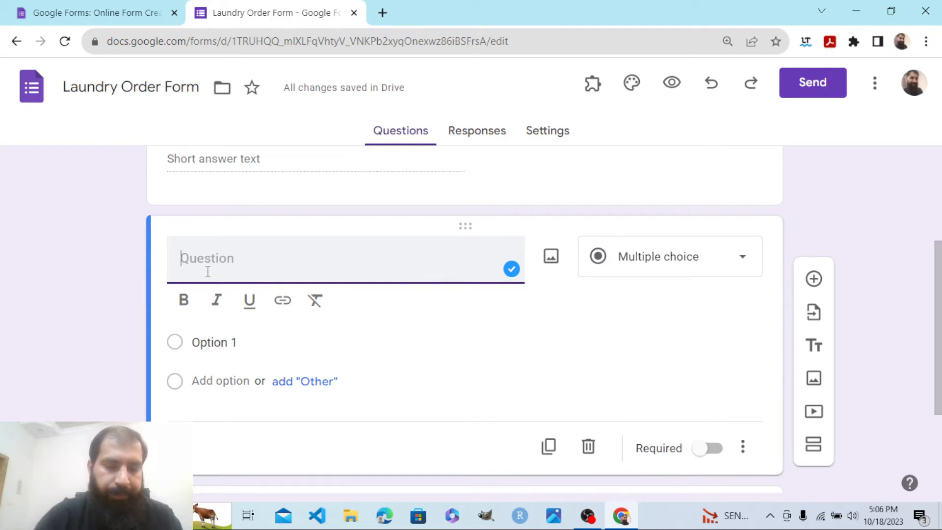
pyautogui.write('Order ')
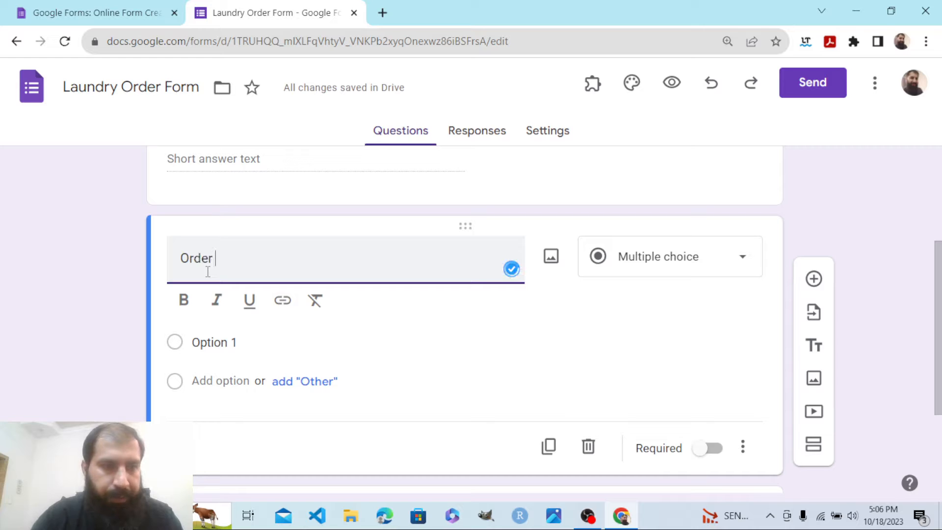
pyautogui.write('Type')
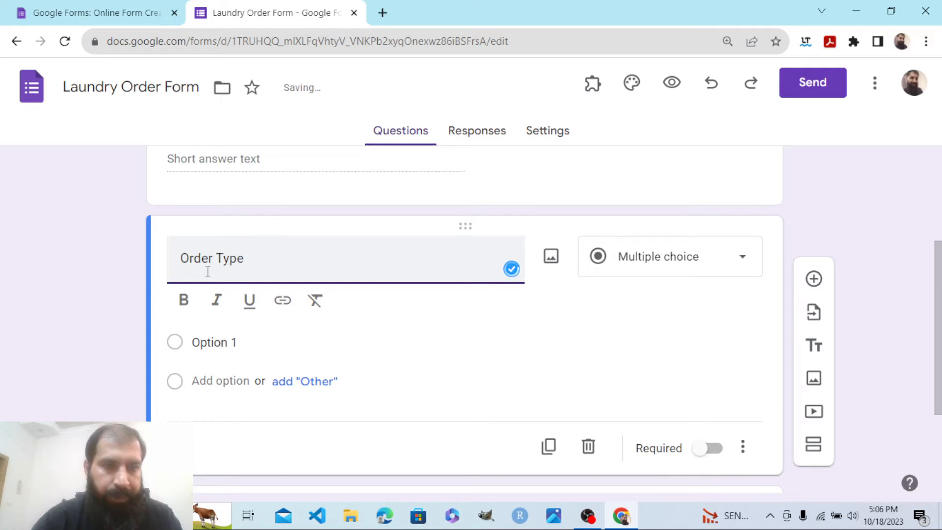
pyautogui.press('BackSpace')
pyautogui.press('BackSpace')
pyautogui.press('BackSpace')
pyautogui.press('BackSpace')
pyautogui.press('BackSpace')
pyautogui.press('BackSpace')
pyautogui.press('BackSpace')
pyautogui.press('BackSpace')
pyautogui.press('BackSpace')
pyautogui.press('BackSpace')
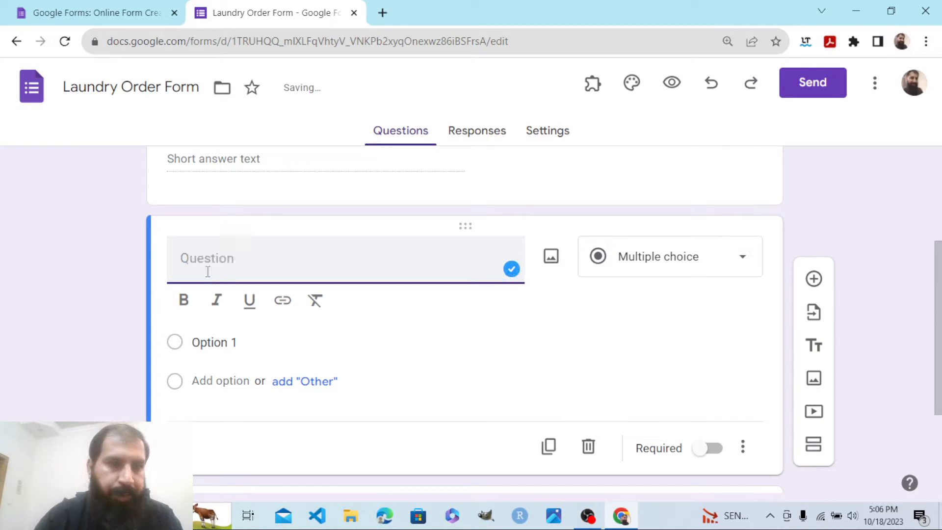
# - Title the new question below Name "Wash Type"
pyautogui.write('Wahh')
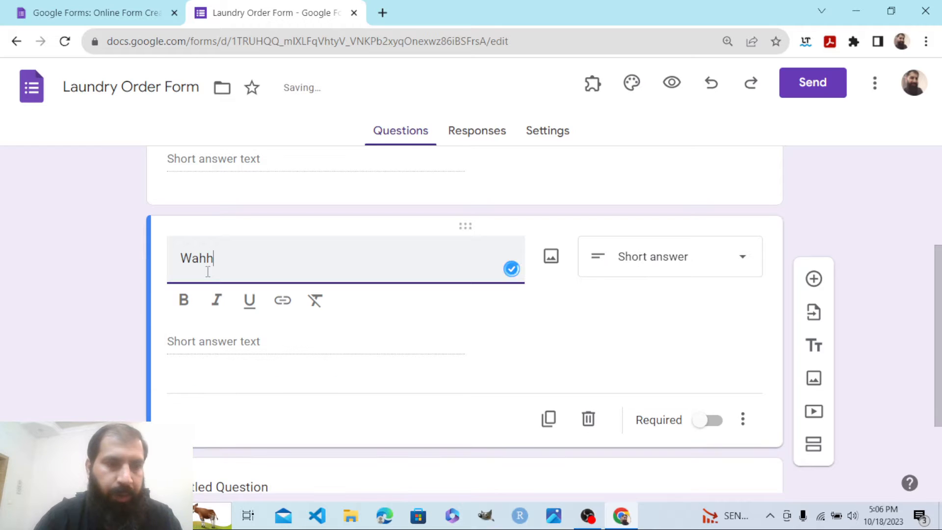
pyautogui.press('BackSpace')
pyautogui.press('BackSpace')
pyautogui.write('s')
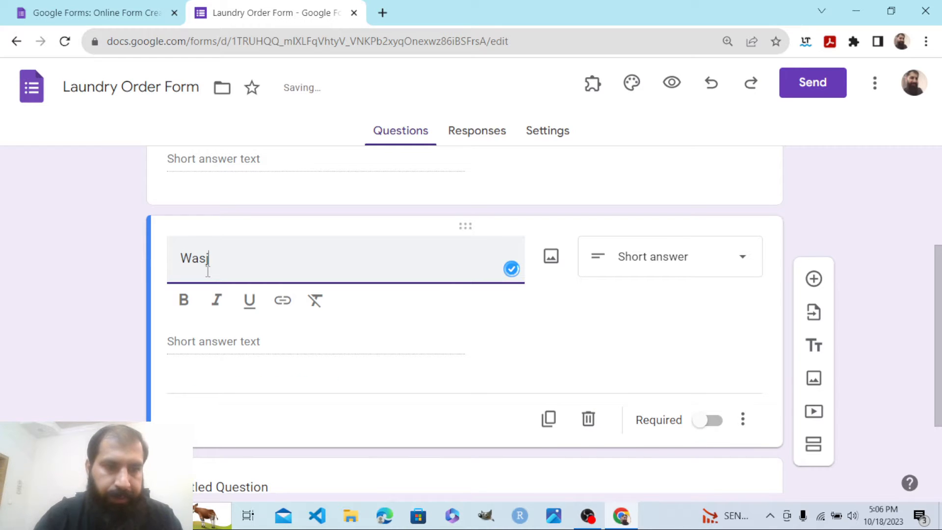
pyautogui.write('h t')
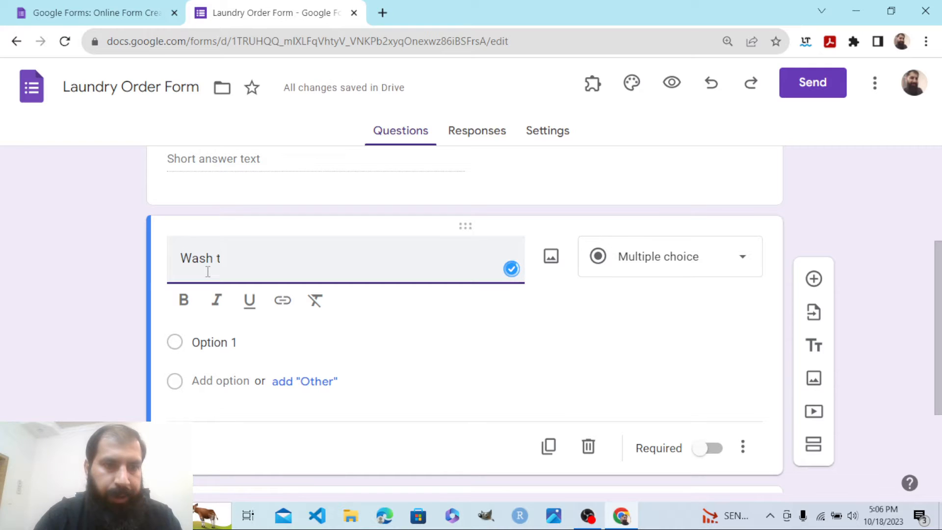
pyautogui.press('BackSpace')
pyautogui.write('T')
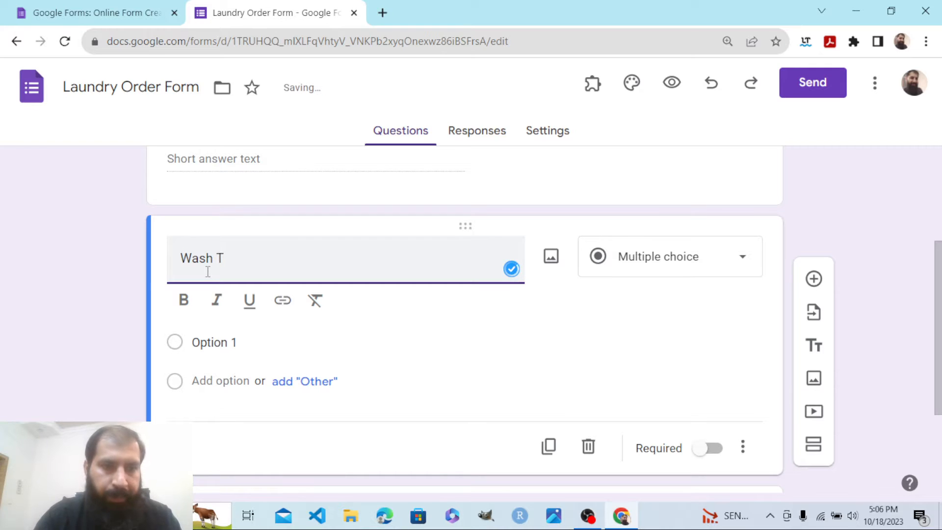
pyautogui.write('ype')
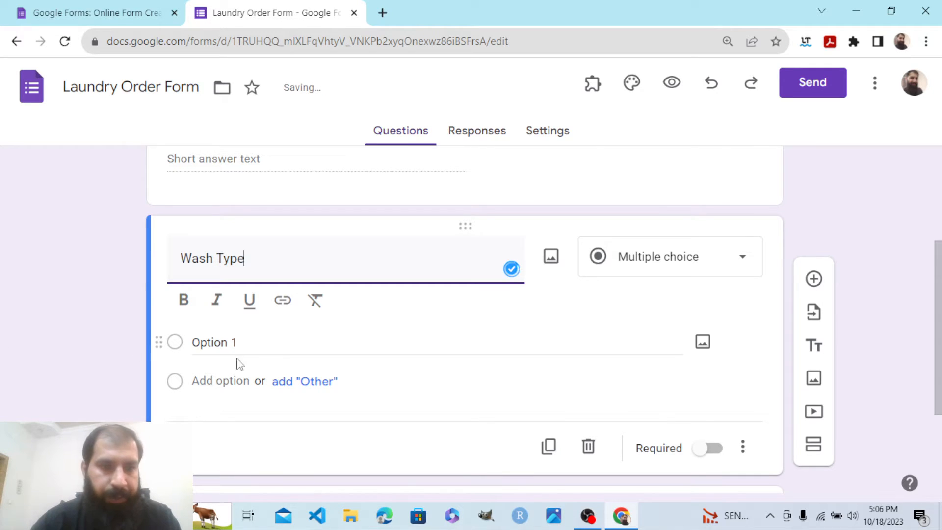
# - Set the first answer option of the Wash Type question to "Dry Clean"
pyautogui.click(254, 341)
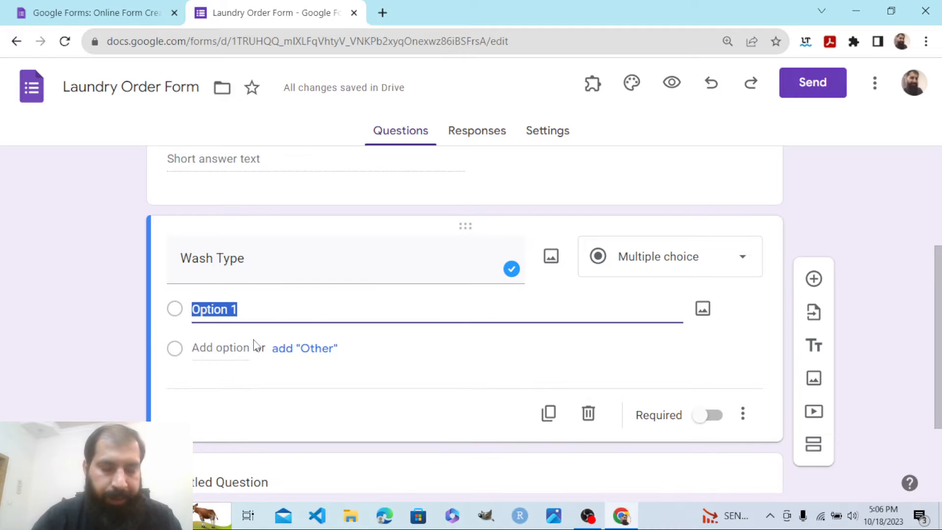
pyautogui.write('Dry ')
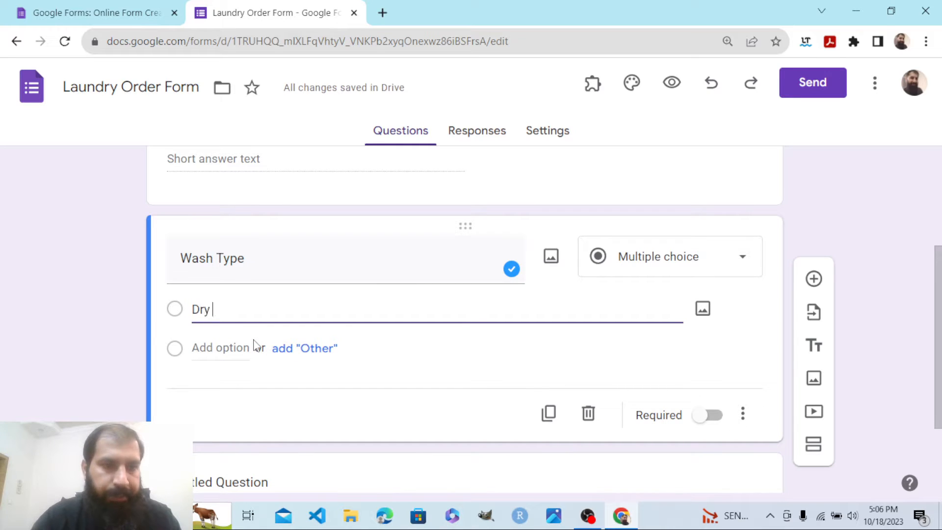
pyautogui.write('Clean')
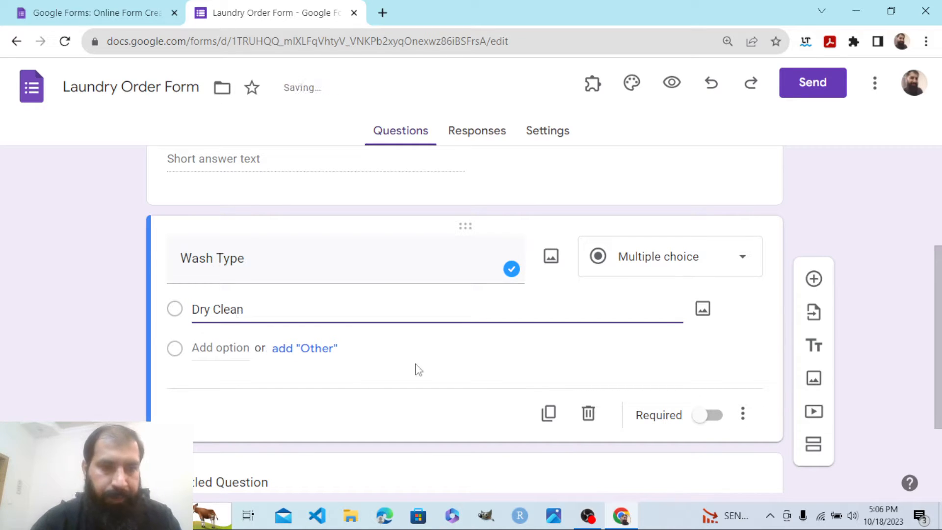
# - Add an "Other" choice and a second option named "Wet Wash" to the Wash Type question
pyautogui.click(281, 350)
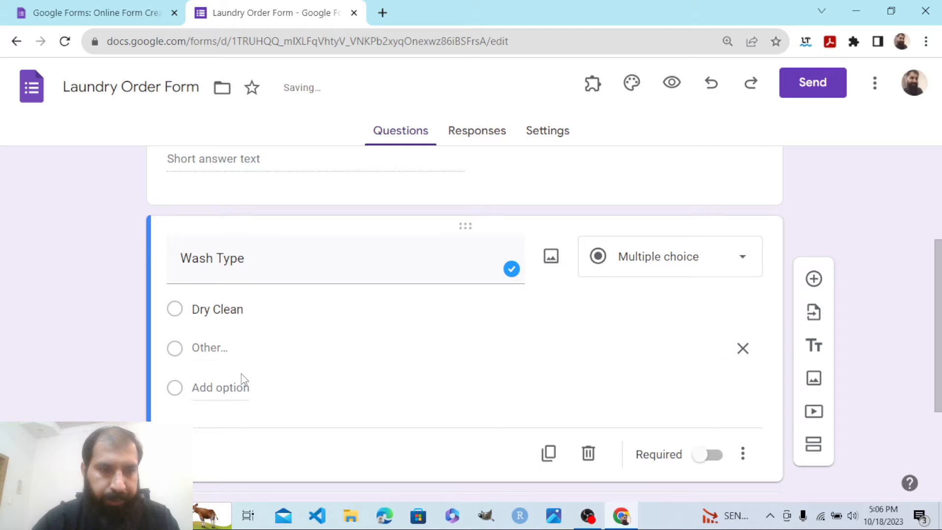
pyautogui.click(233, 384)
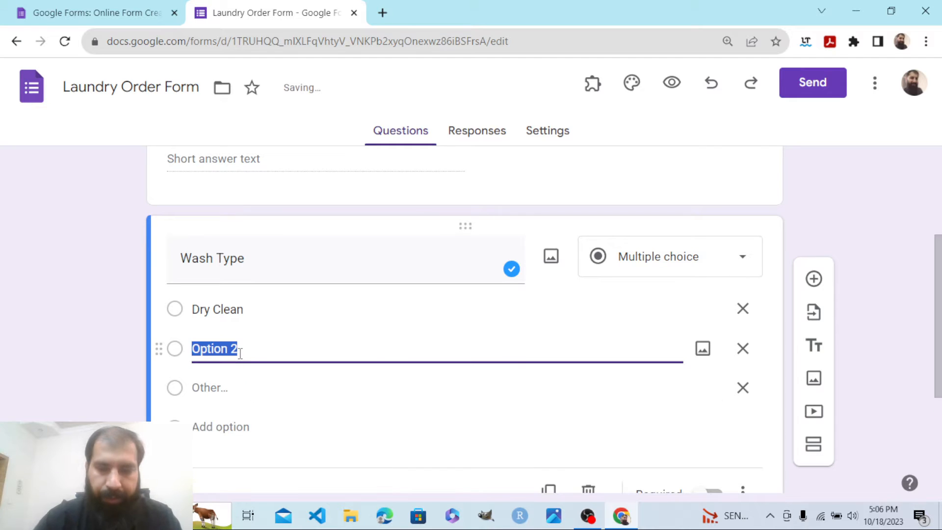
pyautogui.press('BackSpace')
pyautogui.write('Wet ')
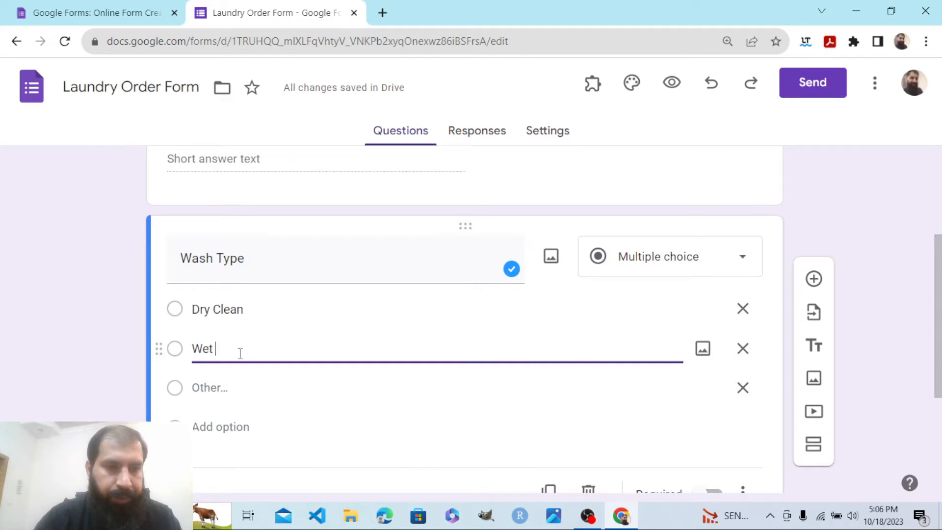
pyautogui.write('Wash')
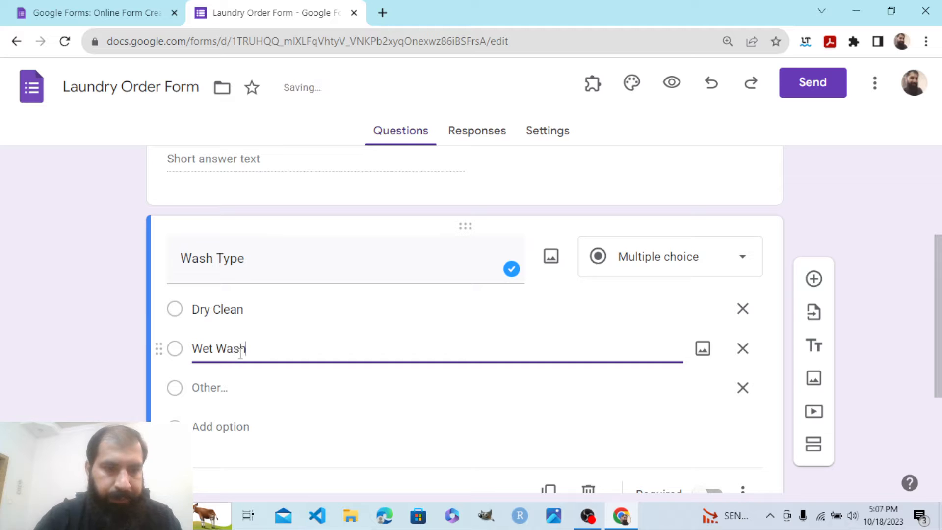
# - Add a third option named "Only Iron" to the Wash Type question
pyautogui.click(225, 430)
pyautogui.press('BackSpace')
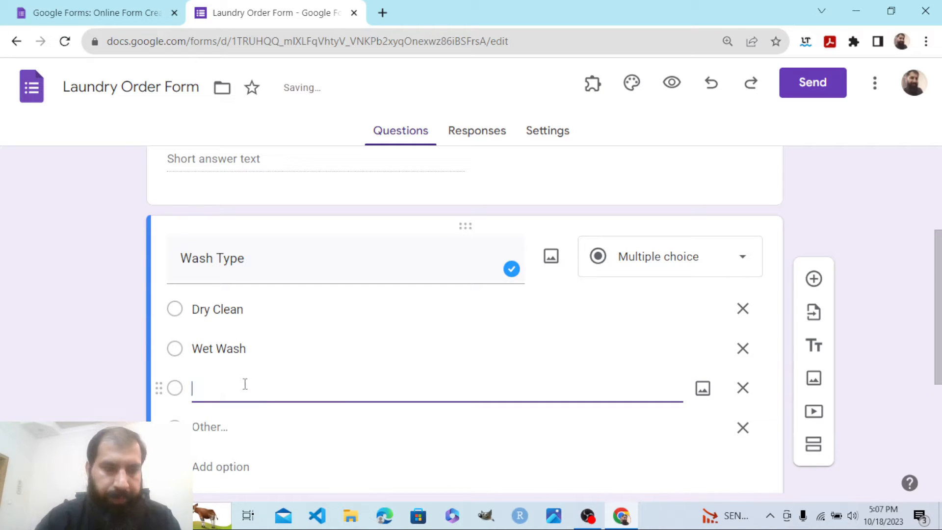
pyautogui.write('Only I')
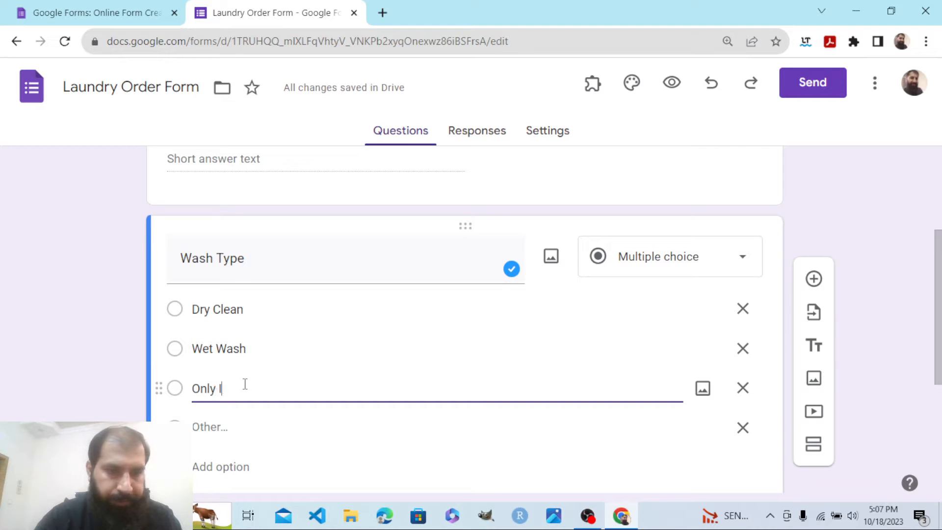
pyautogui.write('ron')
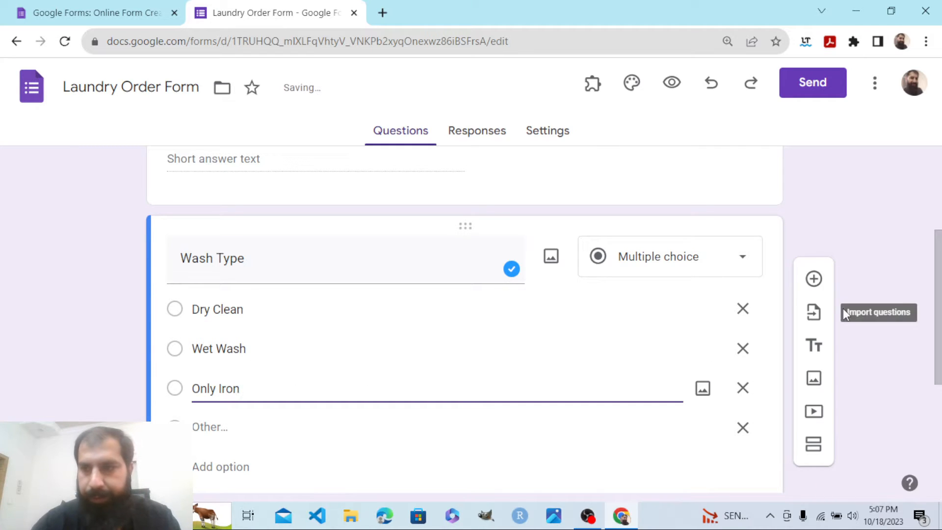
# - Add a new question below Wash Type and title it "Phone Number"
pyautogui.scroll(-1, 917, 284)
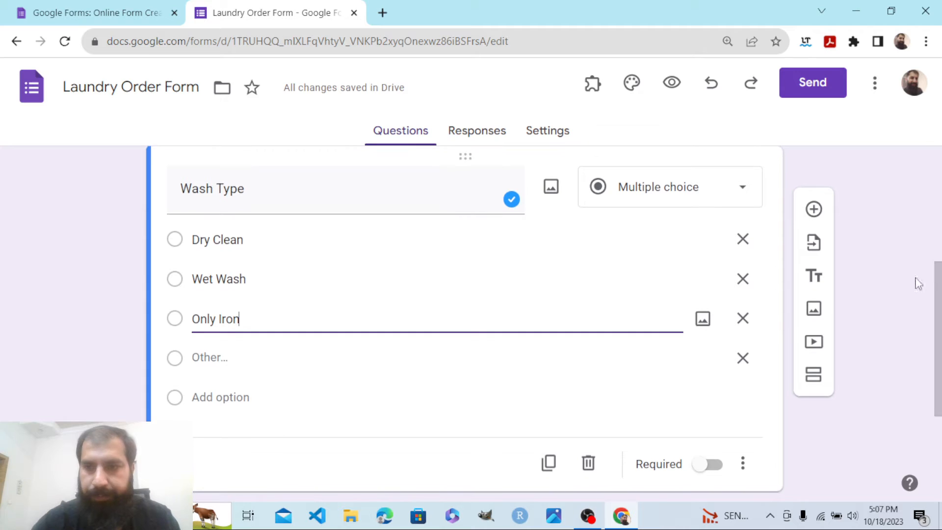
pyautogui.click(813, 209)
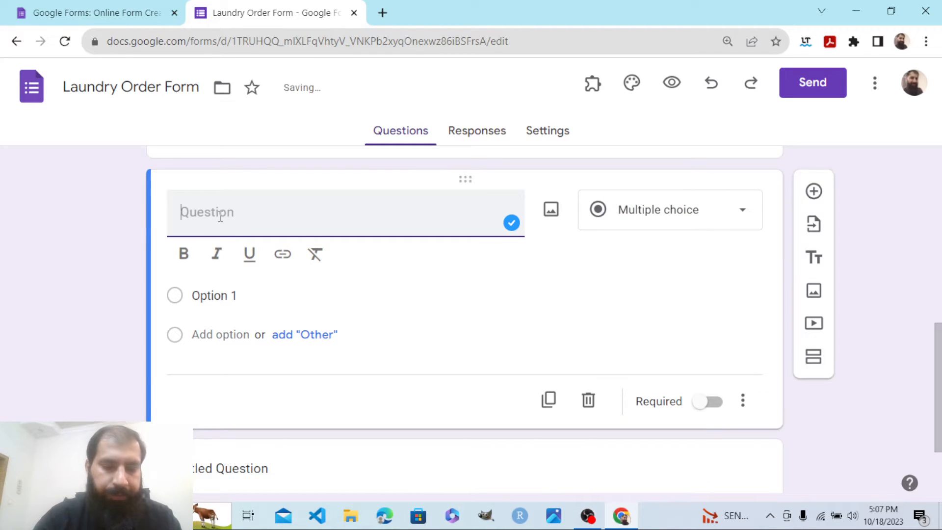
pyautogui.write('Phone Num')
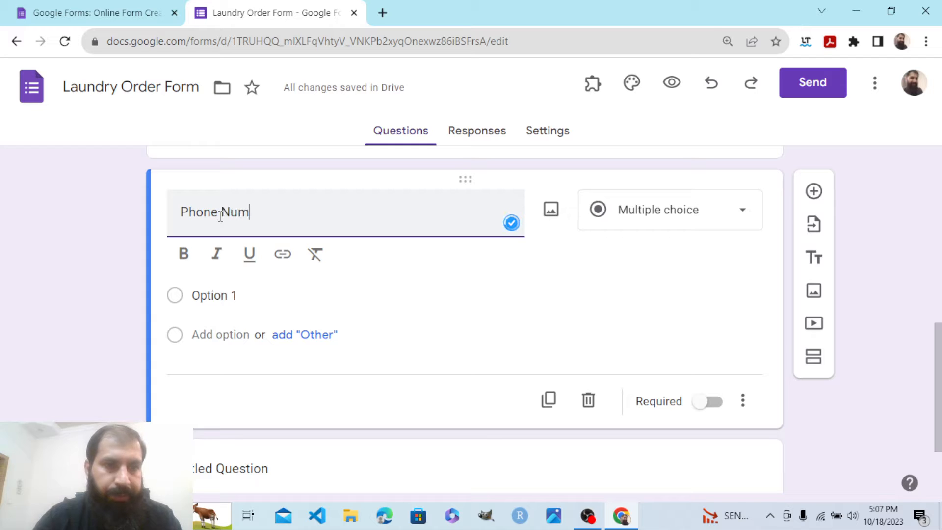
pyautogui.write('ber')
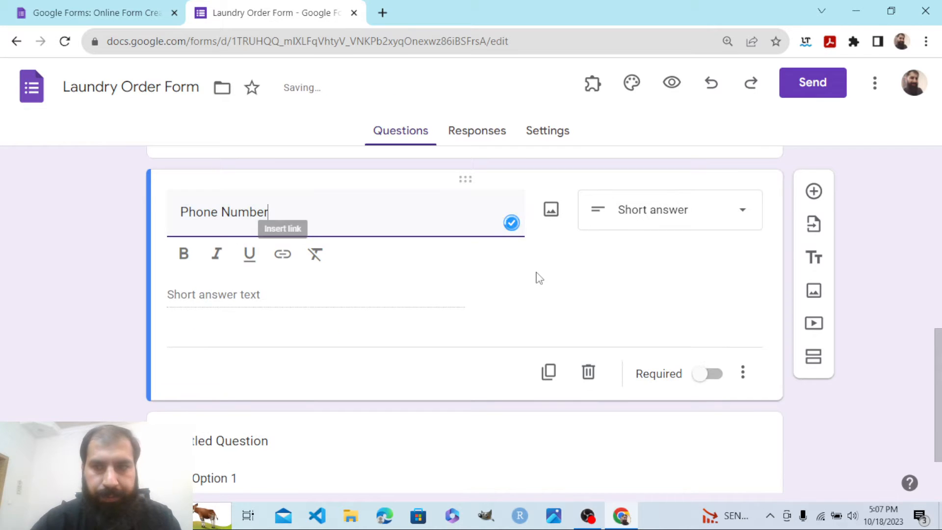
# - Add a question titled "Address" below Phone Number with the Paragraph answer type
pyautogui.click(814, 192)
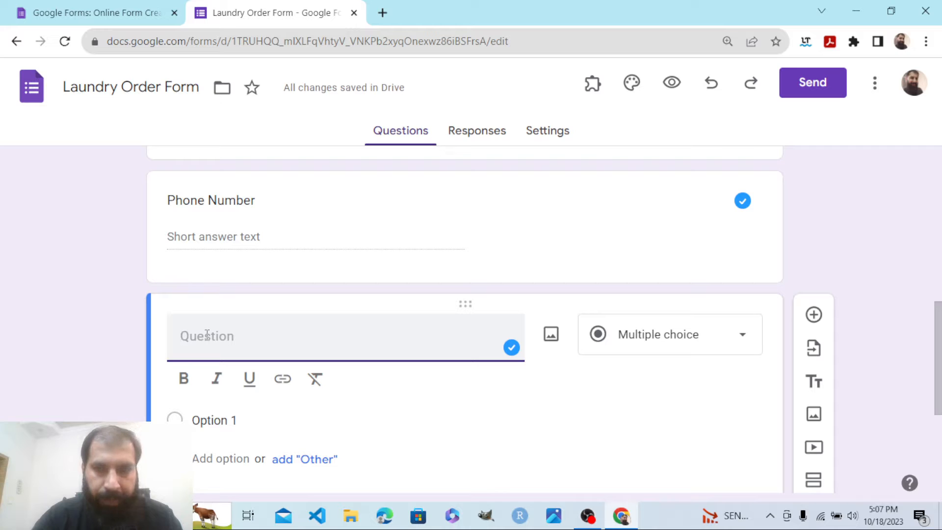
pyautogui.write('Ad')
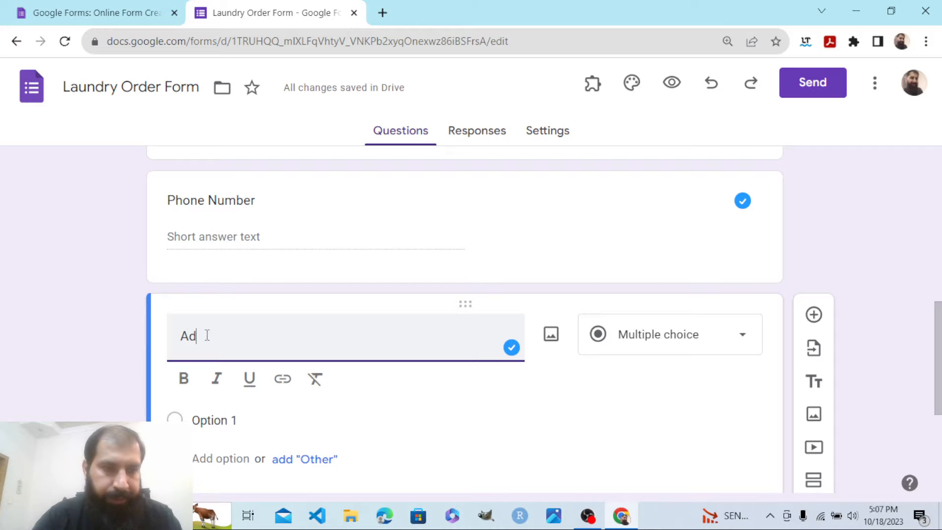
pyautogui.write('dress')
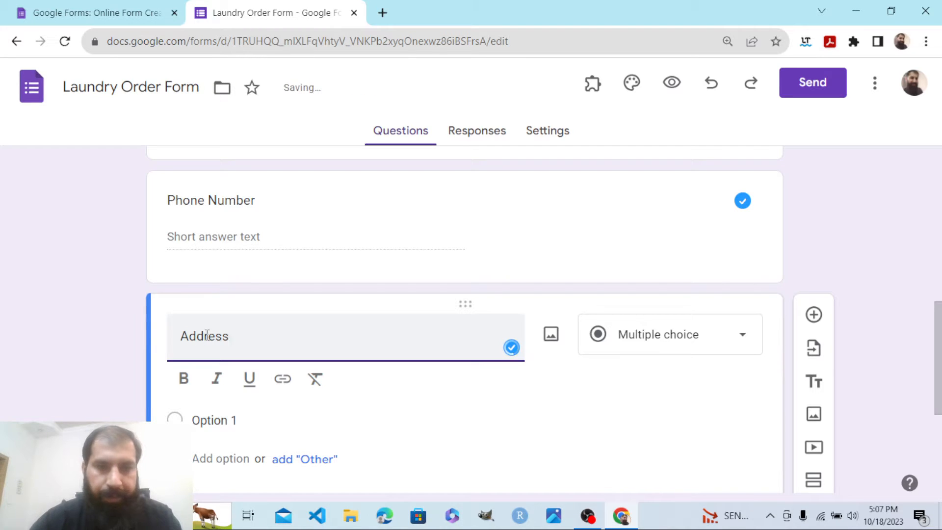
pyautogui.click(712, 378)
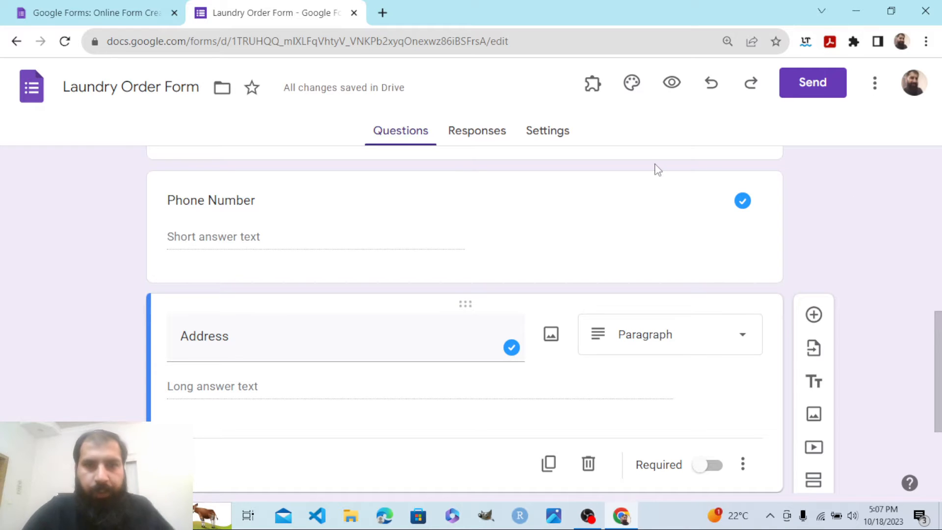
# - Link the form's responses to a new spreadsheet, keeping the suggested name
pyautogui.click(480, 137)
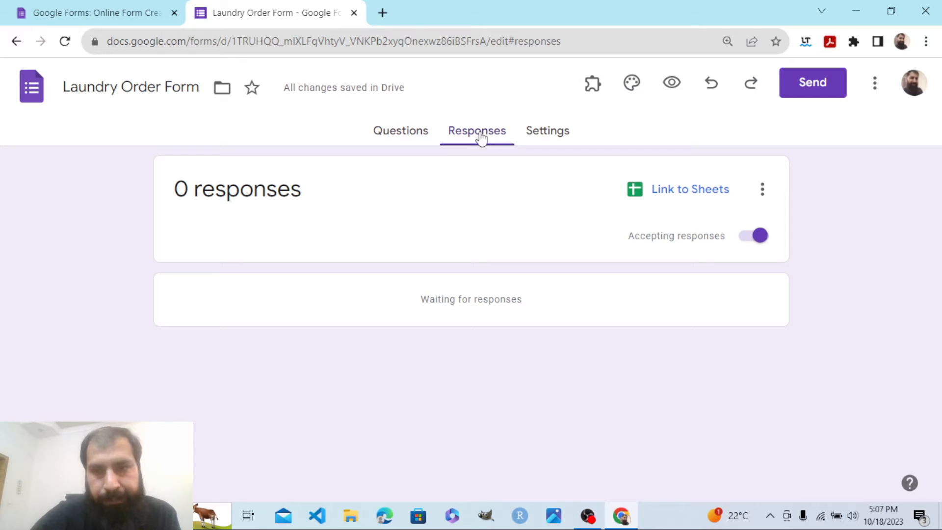
pyautogui.click(679, 191)
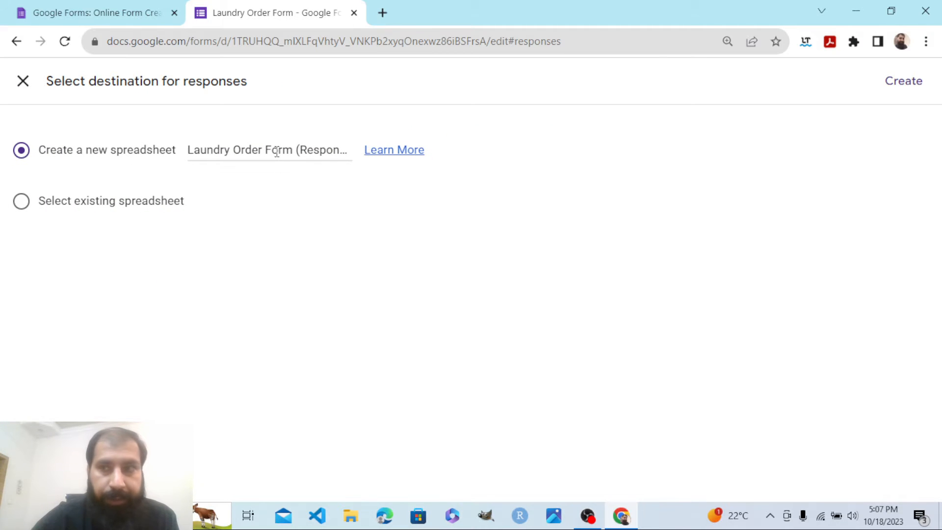
pyautogui.click(910, 90)
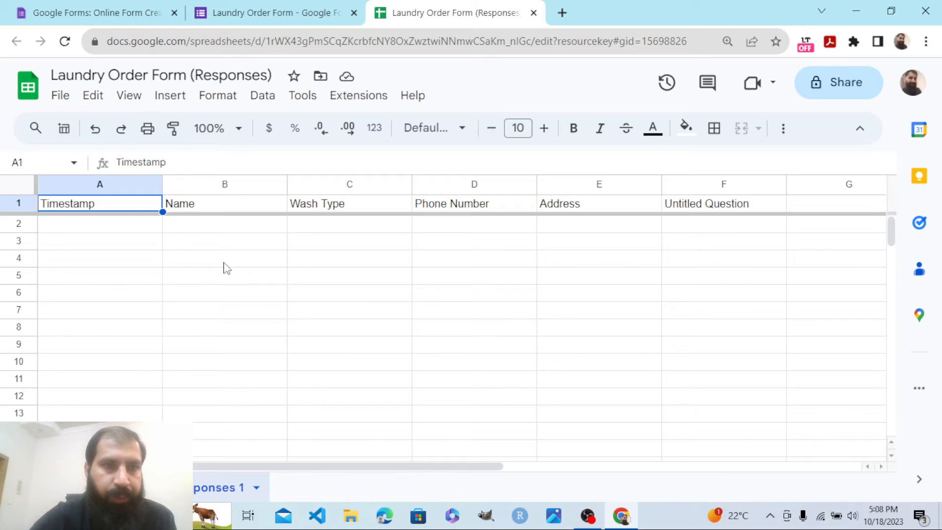
# - Return to the form's questions and search the add-on marketplace for AppSheet
pyautogui.click(302, 14)
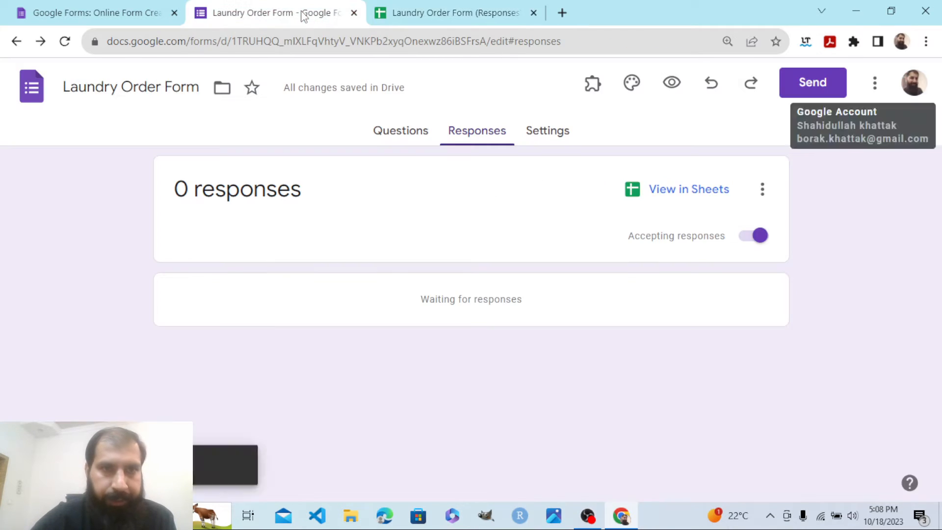
pyautogui.click(405, 138)
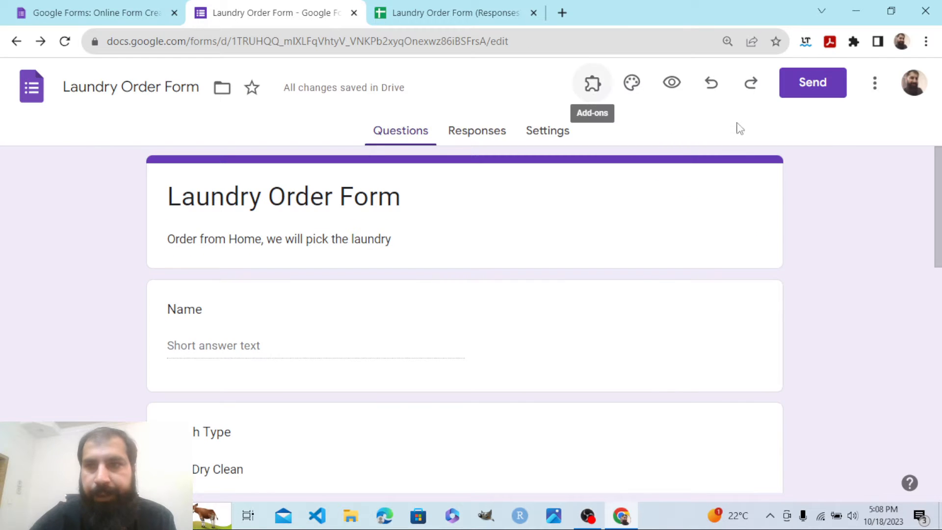
pyautogui.click(875, 93)
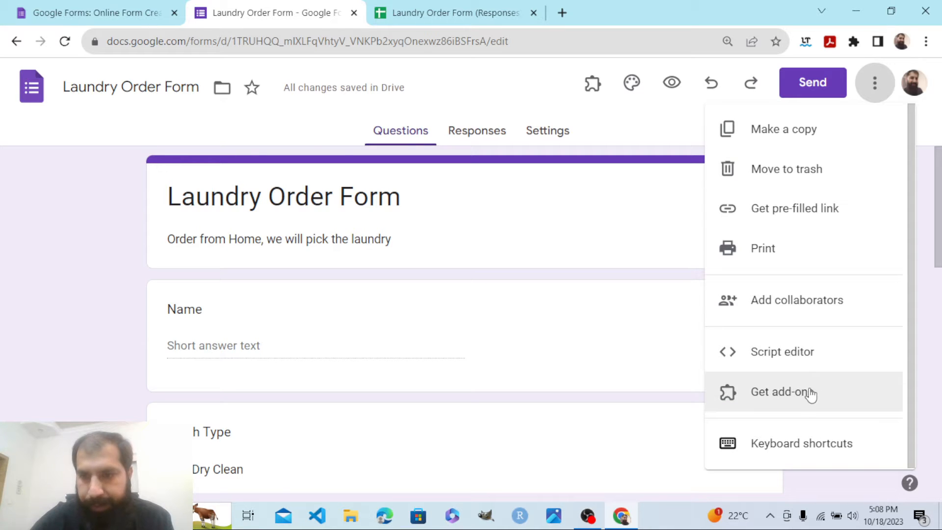
pyautogui.click(813, 391)
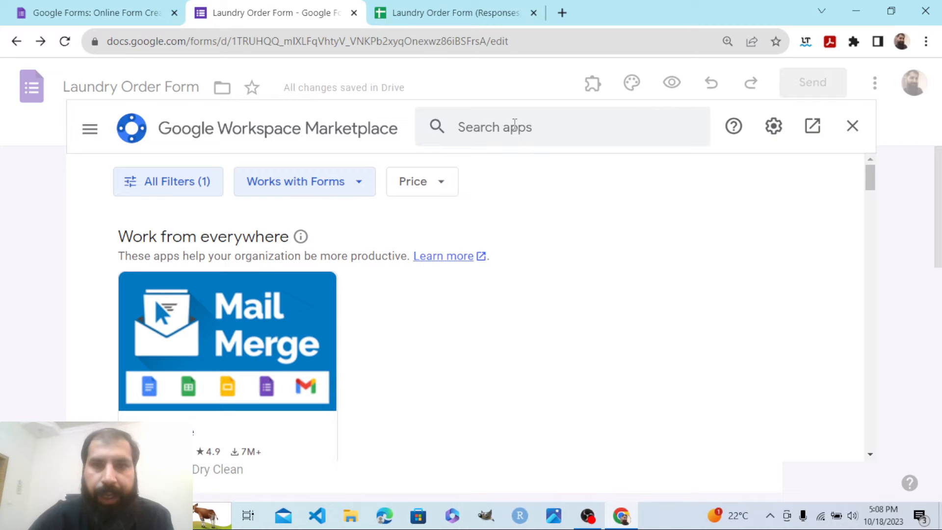
pyautogui.click(514, 125)
pyautogui.write('Ap')
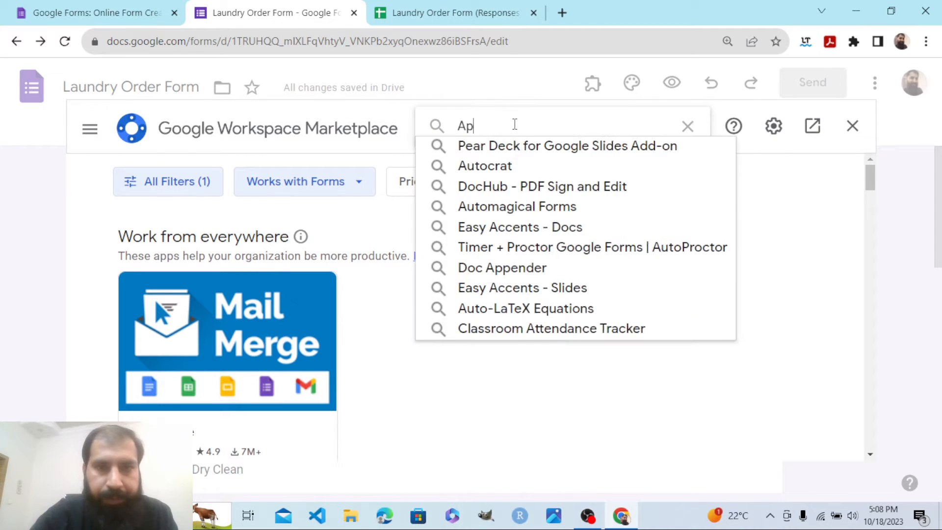
pyautogui.write('pSheet')
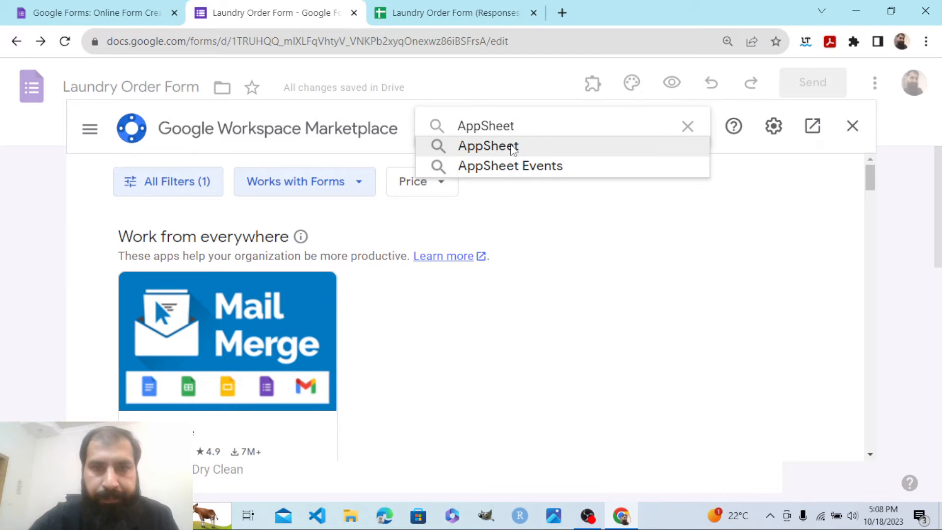
pyautogui.click(514, 148)
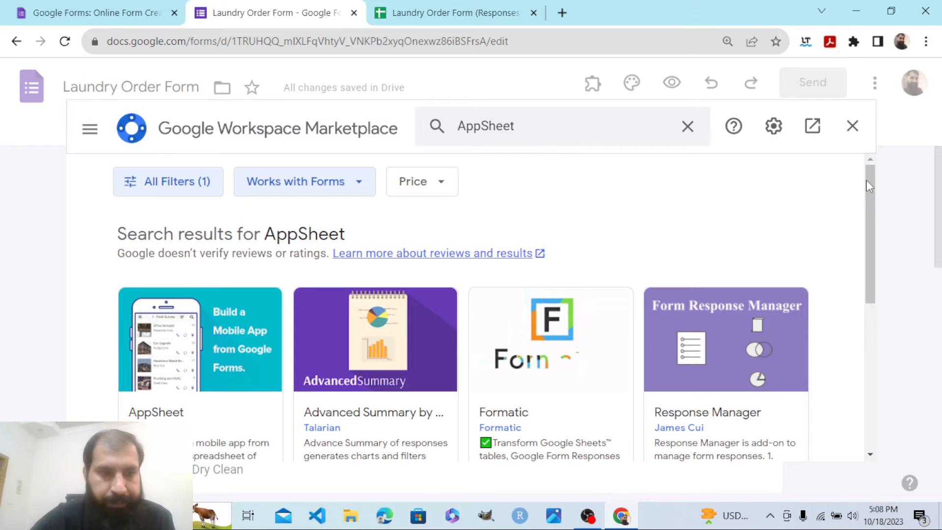
# - Install Google's AppSheet add-on, allowing it access with the existing Google account, and close the marketplace
pyautogui.moveTo(866, 180); pyautogui.dragTo(866, 218)
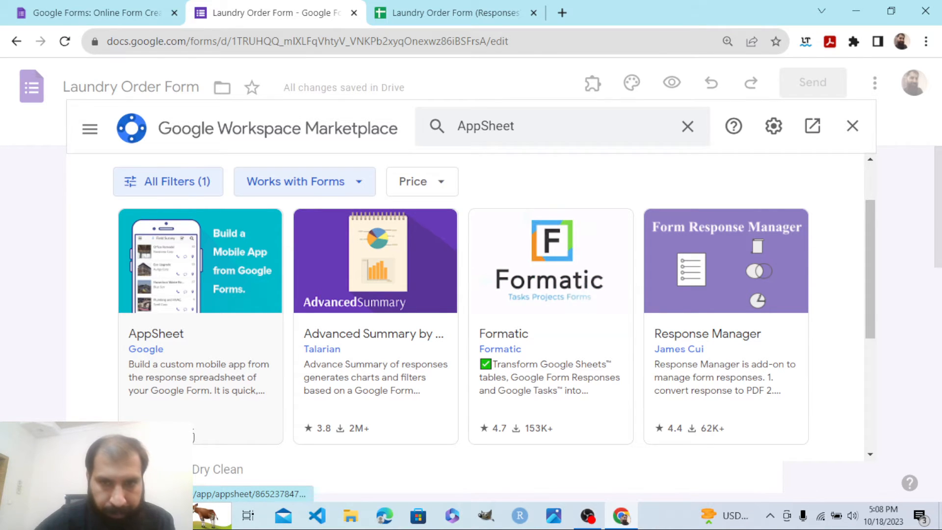
pyautogui.click(212, 334)
pyautogui.click(717, 241)
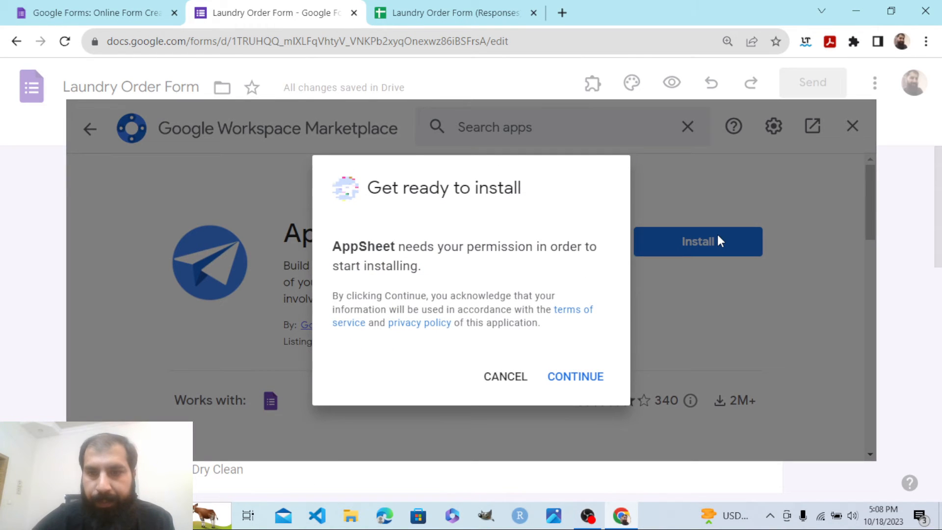
pyautogui.click(567, 386)
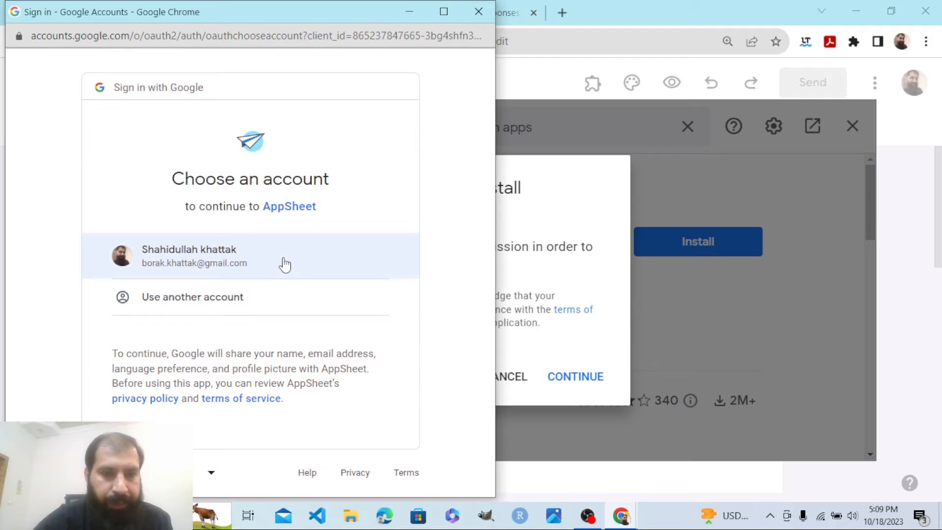
pyautogui.click(285, 265)
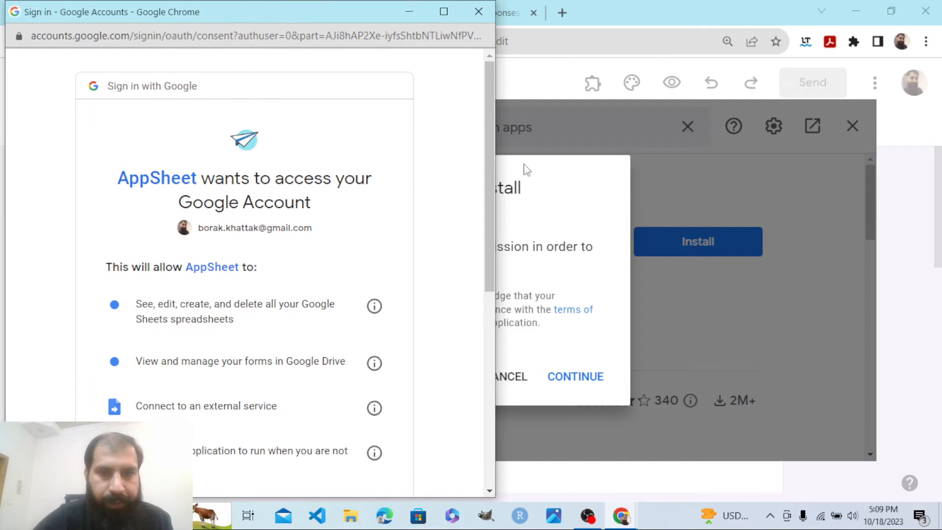
pyautogui.moveTo(491, 146); pyautogui.dragTo(487, 343)
pyautogui.click(319, 390)
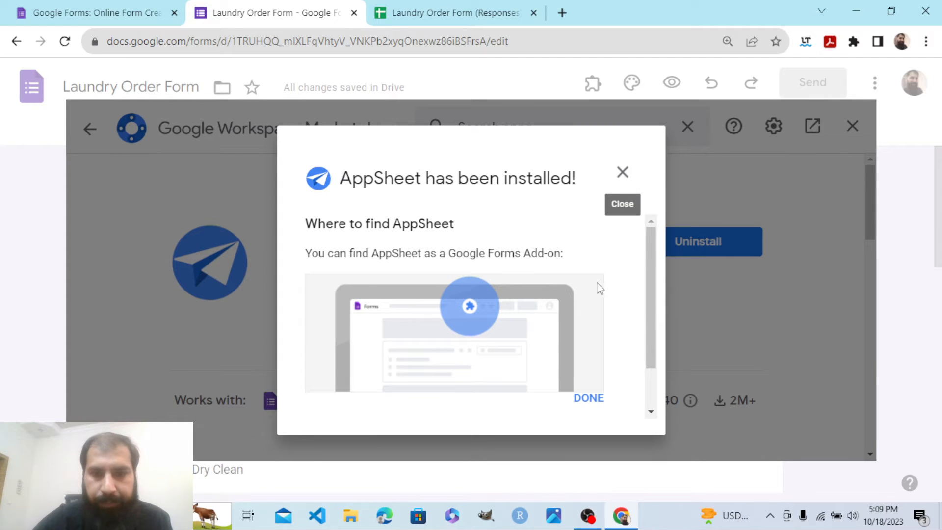
pyautogui.click(587, 400)
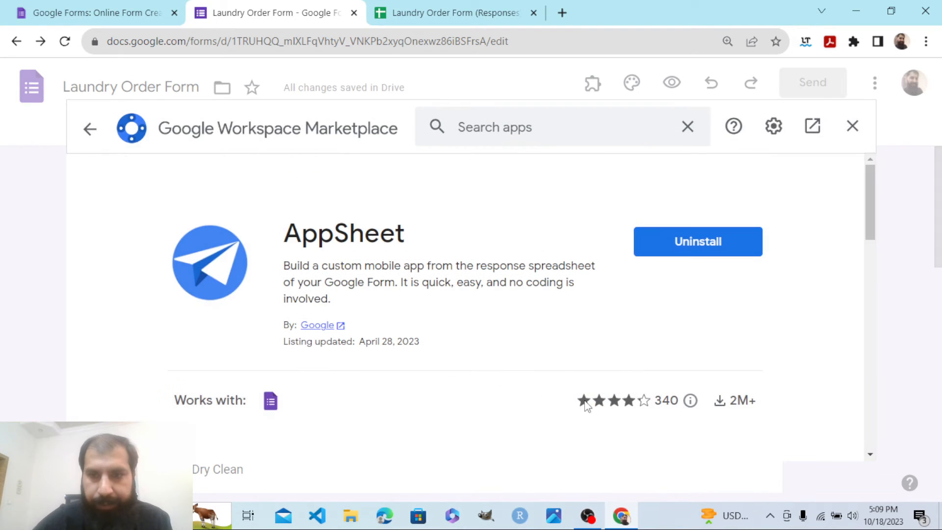
pyautogui.click(850, 128)
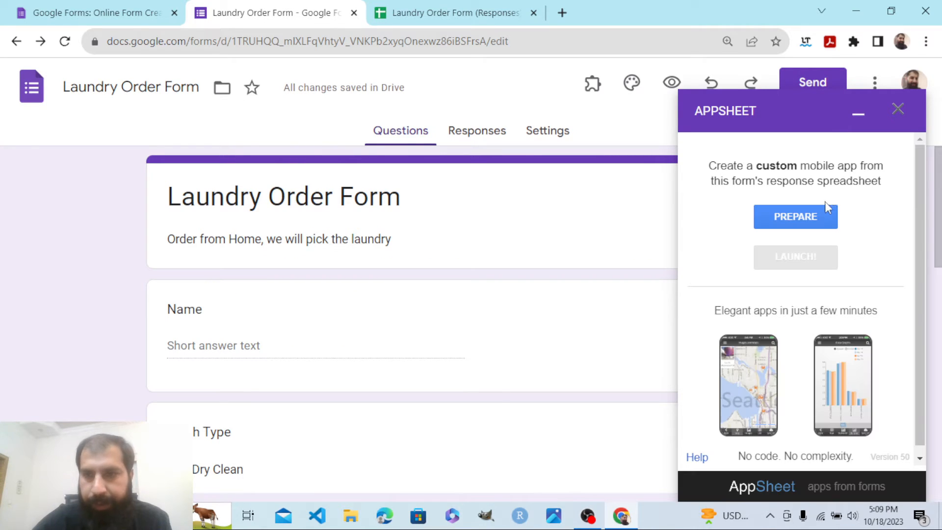
# - Prepare the form for AppSheet, launch the mobile app from its response spreadsheet, and view the rest of the app's form preview
pyautogui.click(803, 220)
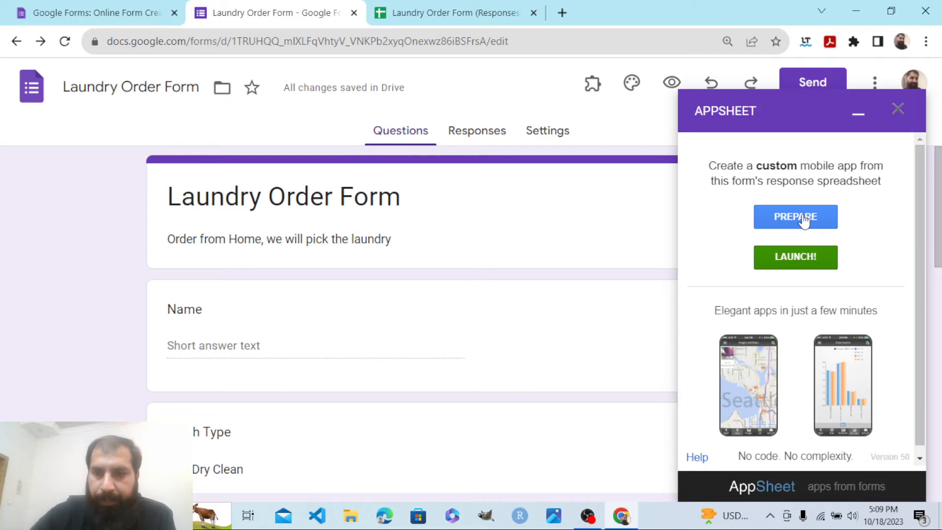
pyautogui.click(793, 260)
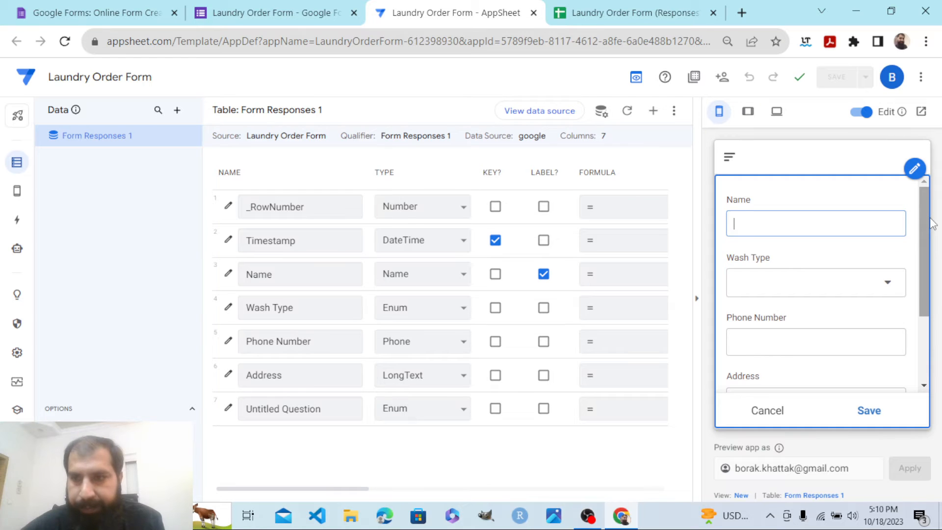
pyautogui.scroll(-3, 925, 239)
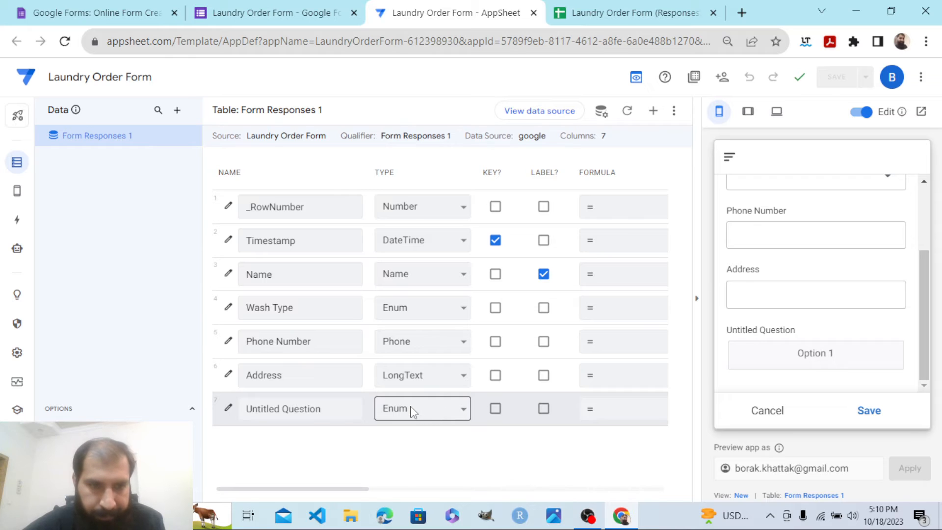
# - Set the Address column's type to Address and switch to the Laundry Order Form (Responses) spreadsheet
pyautogui.click(427, 384)
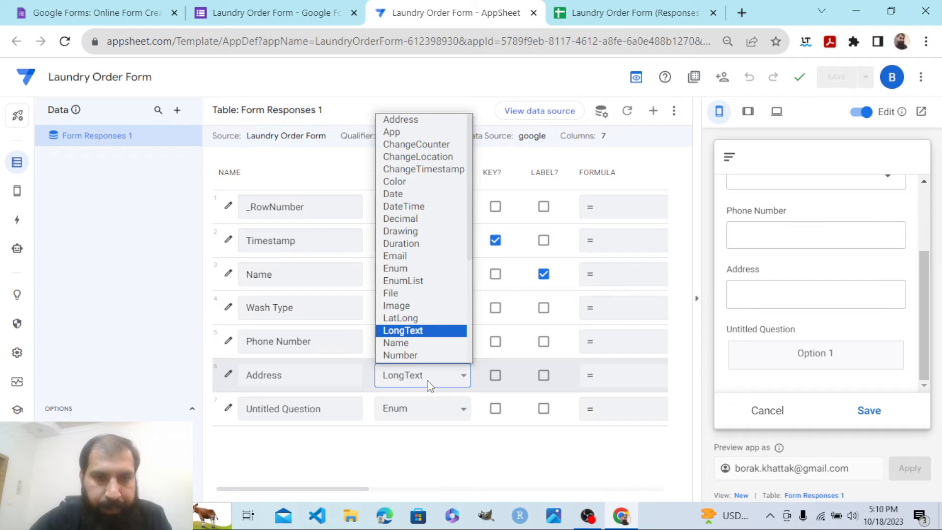
pyautogui.press('a')
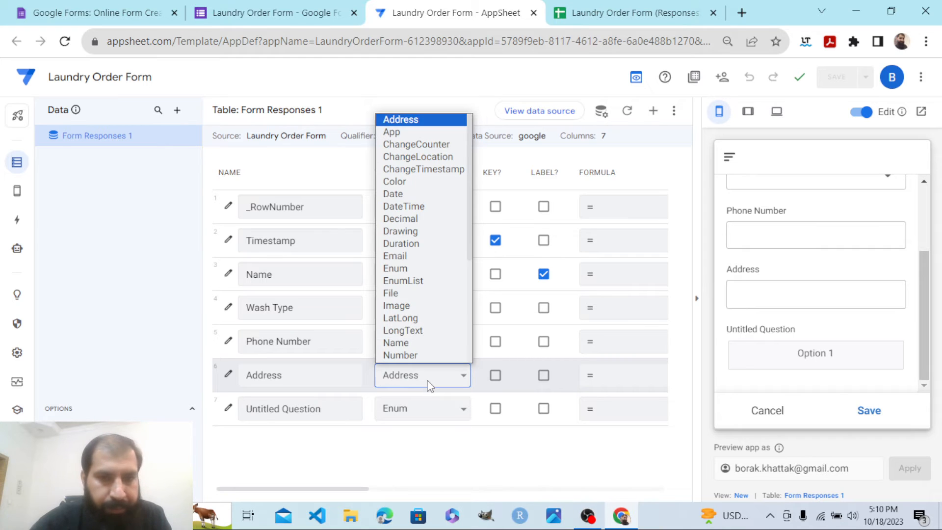
pyautogui.click(412, 123)
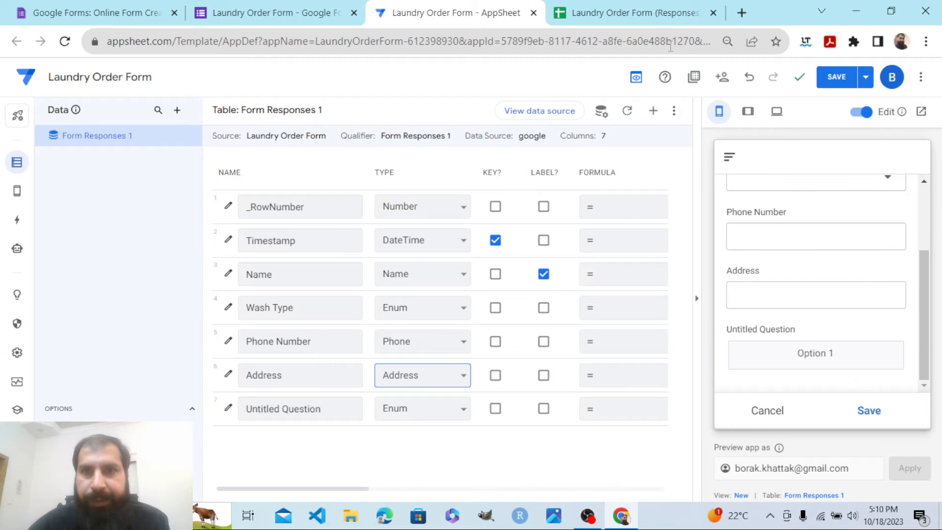
pyautogui.click(652, 16)
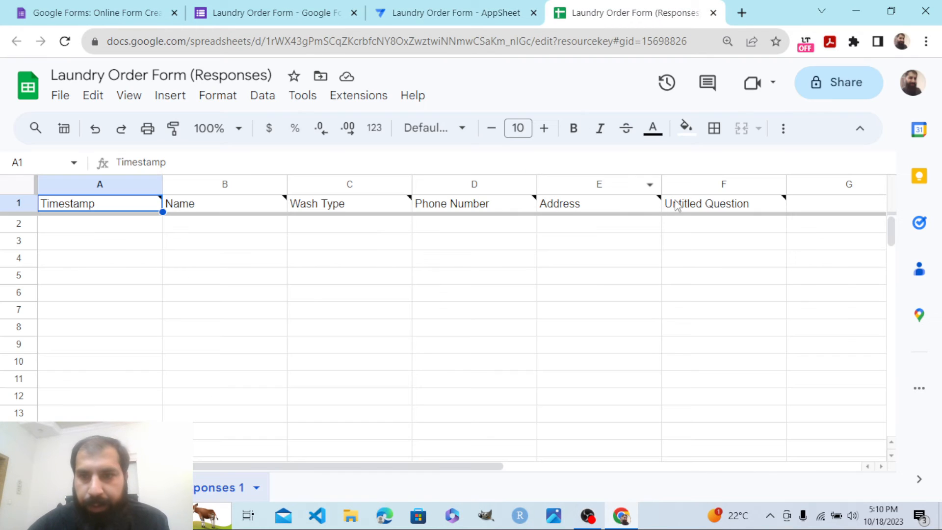
pyautogui.click(691, 183)
pyautogui.rightClick(690, 182)
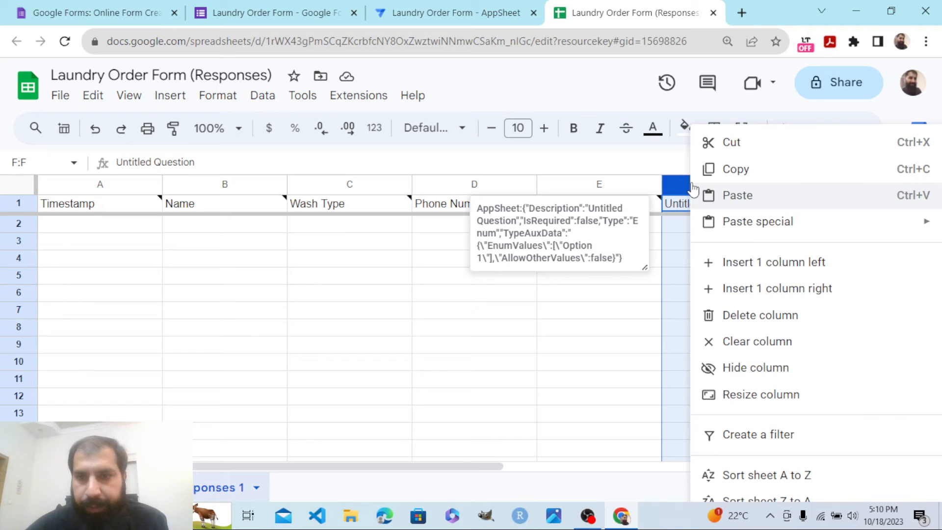
pyautogui.moveTo(721, 225)
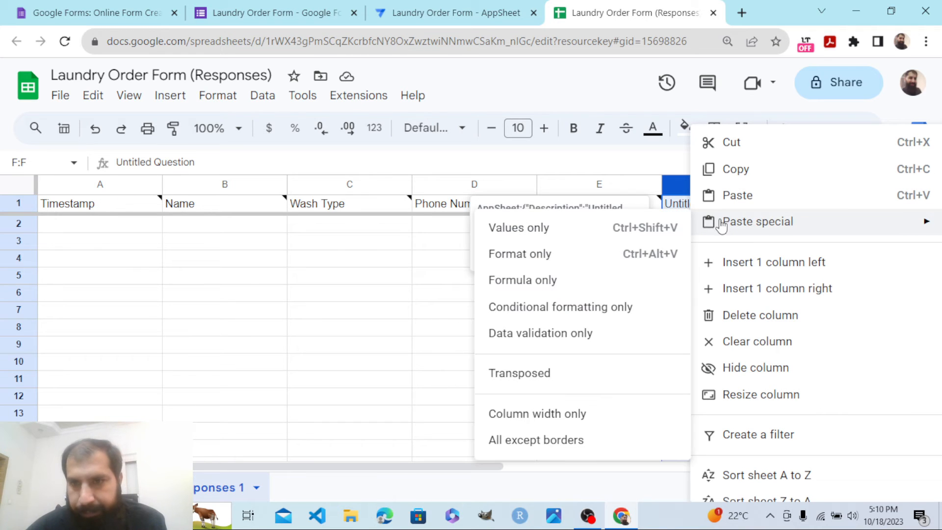
pyautogui.click(733, 143)
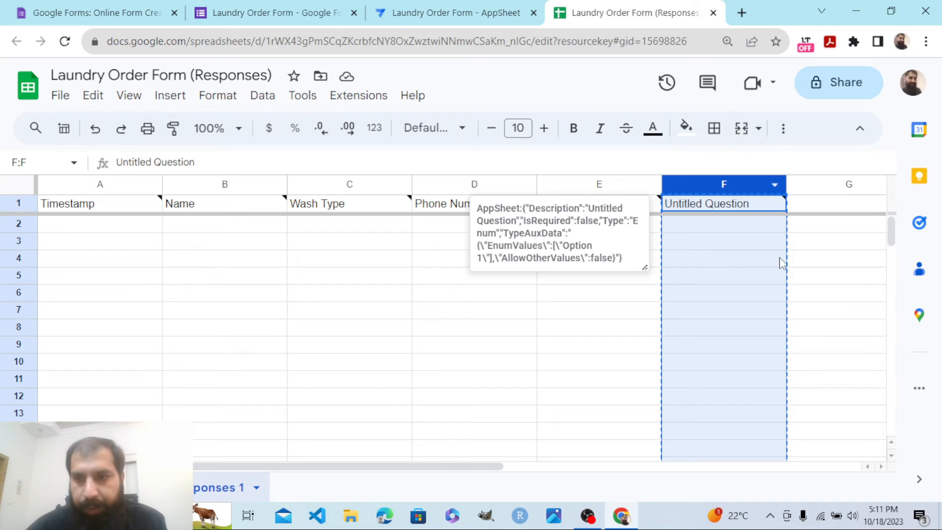
pyautogui.click(834, 282)
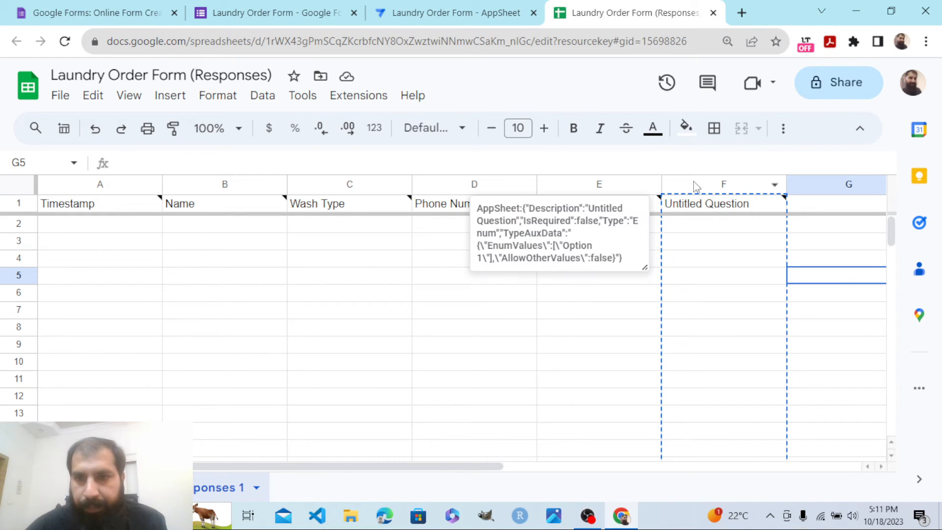
# - Delete the Untitled Question heading from cell F1 of the response spreadsheet
pyautogui.click(755, 208)
pyautogui.doubleClick(756, 208)
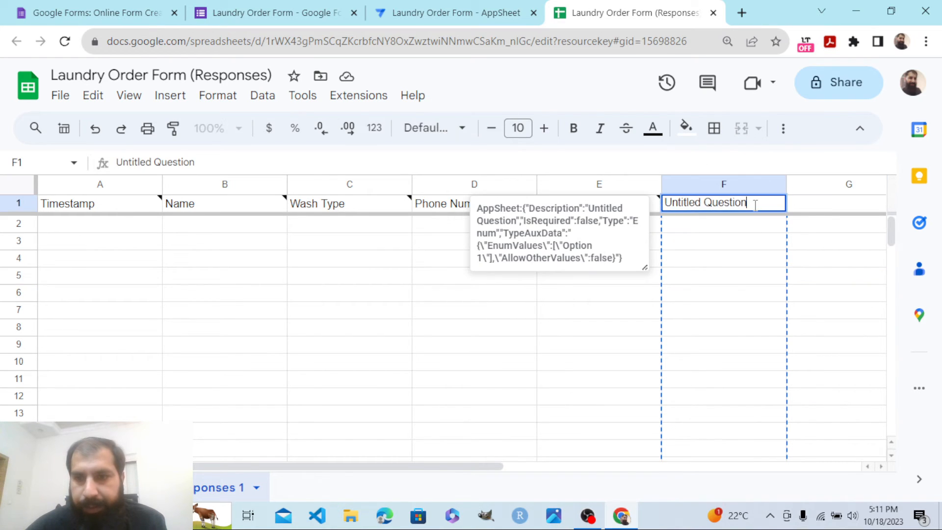
pyautogui.press('BackSpace')
pyautogui.press('BackSpace')
pyautogui.press('BackSpace')
pyautogui.press('BackSpace')
pyautogui.press('BackSpace')
pyautogui.press('BackSpace')
pyautogui.press('BackSpace')
pyautogui.press('BackSpace')
pyautogui.press('BackSpace')
pyautogui.press('BackSpace')
pyautogui.press('BackSpace')
pyautogui.press('BackSpace')
pyautogui.press('BackSpace')
pyautogui.press('BackSpace')
pyautogui.press('BackSpace')
pyautogui.press('BackSpace')
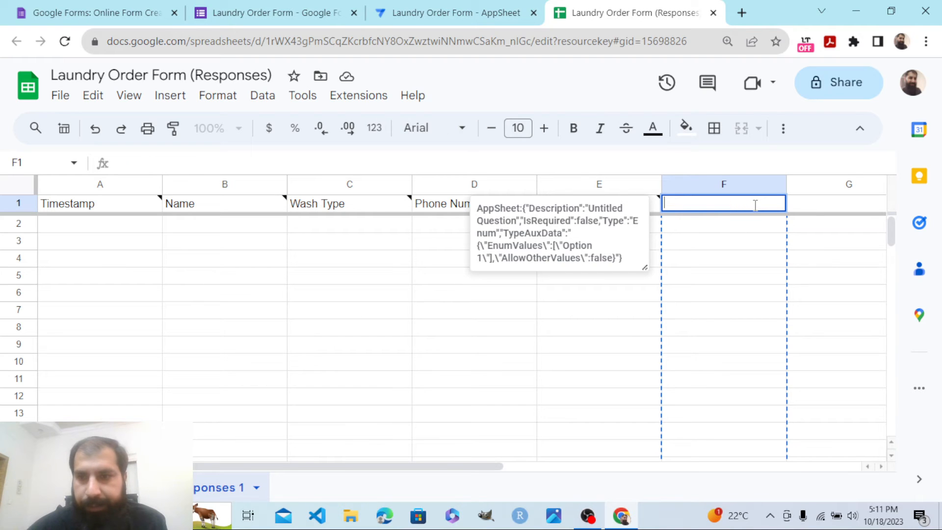
pyautogui.click(840, 277)
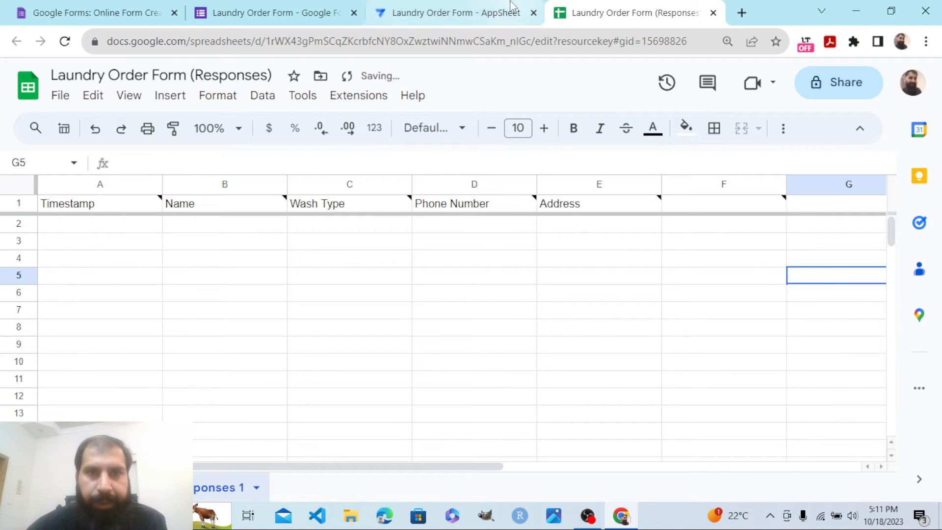
# - Return to the AppSheet editor, regenerate the Form Responses 1 table's column structure, and look through the form preview
pyautogui.click(469, 13)
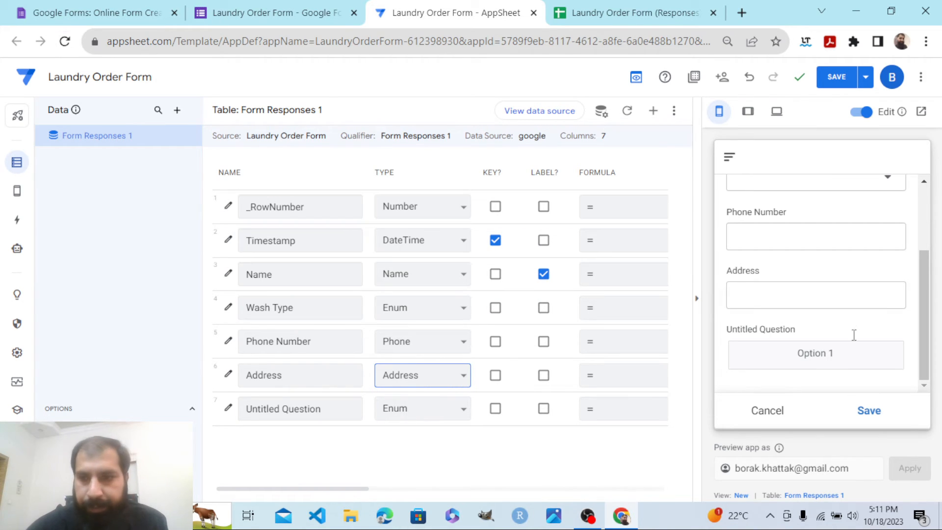
pyautogui.moveTo(878, 358)
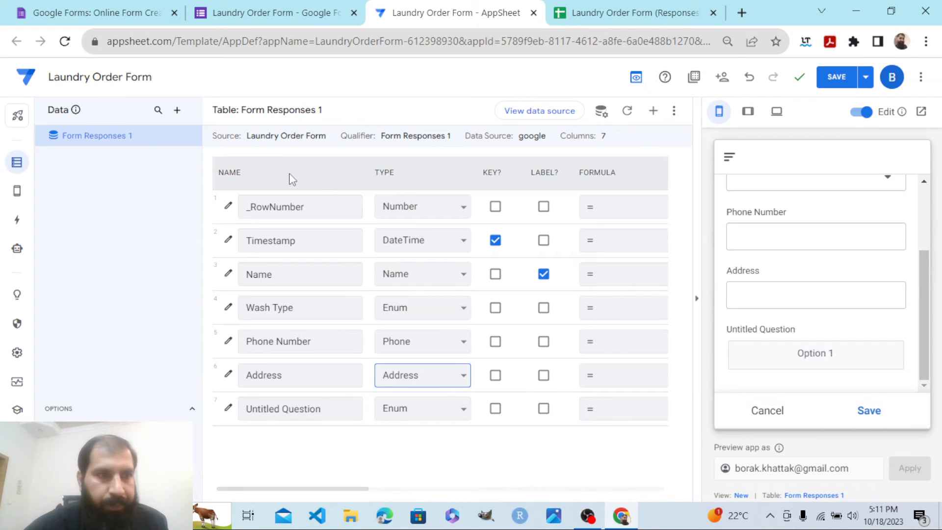
pyautogui.click(74, 139)
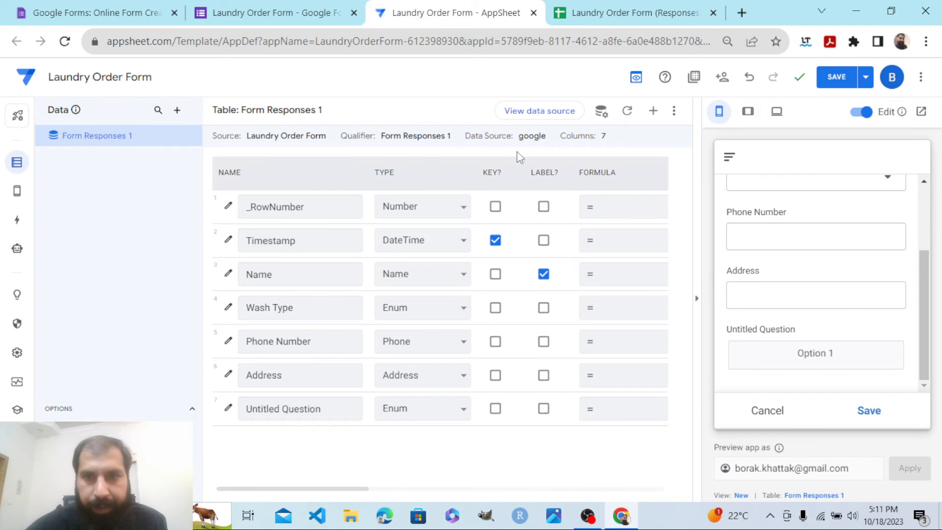
pyautogui.click(624, 113)
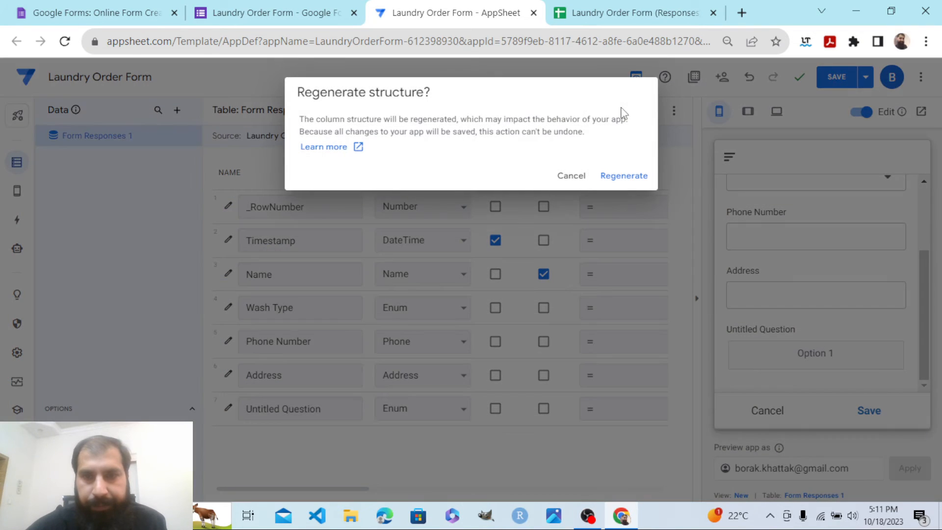
pyautogui.click(624, 176)
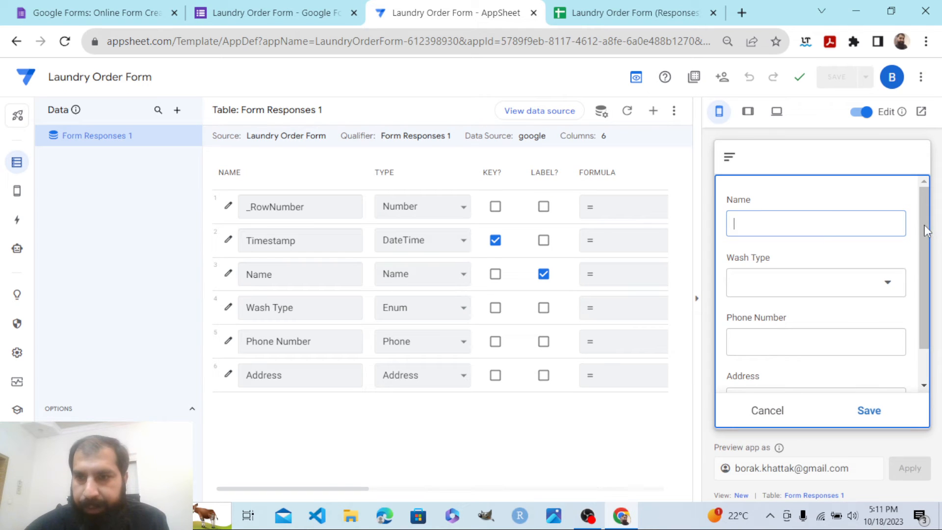
pyautogui.moveTo(924, 231); pyautogui.dragTo(922, 316)
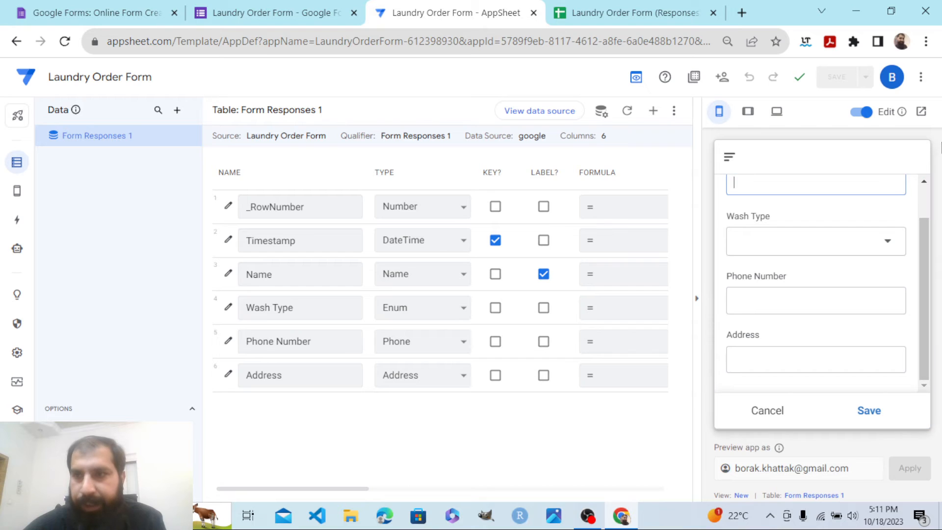
# - Open the app in its own browser tab, save a Dry Clean order with the customer's contact details, and check the response spreadsheet
pyautogui.click(922, 113)
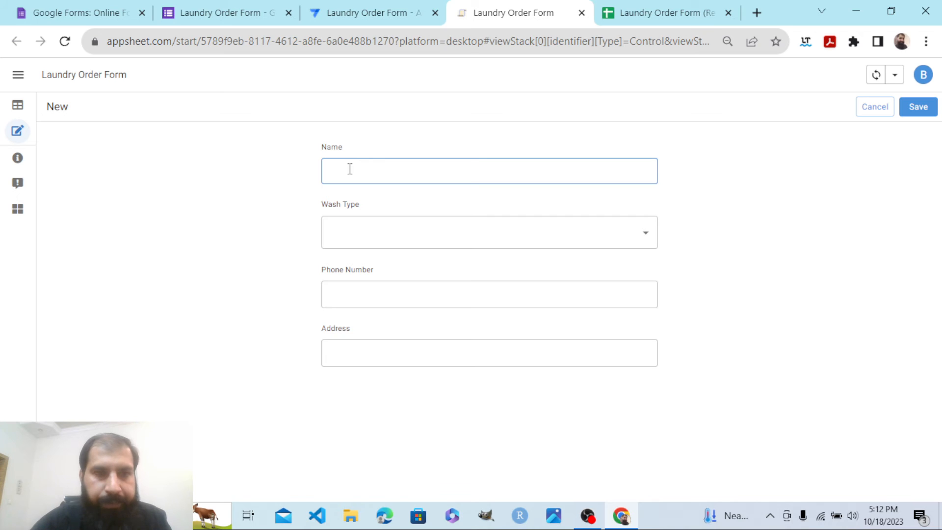
pyautogui.write('SHAHID')
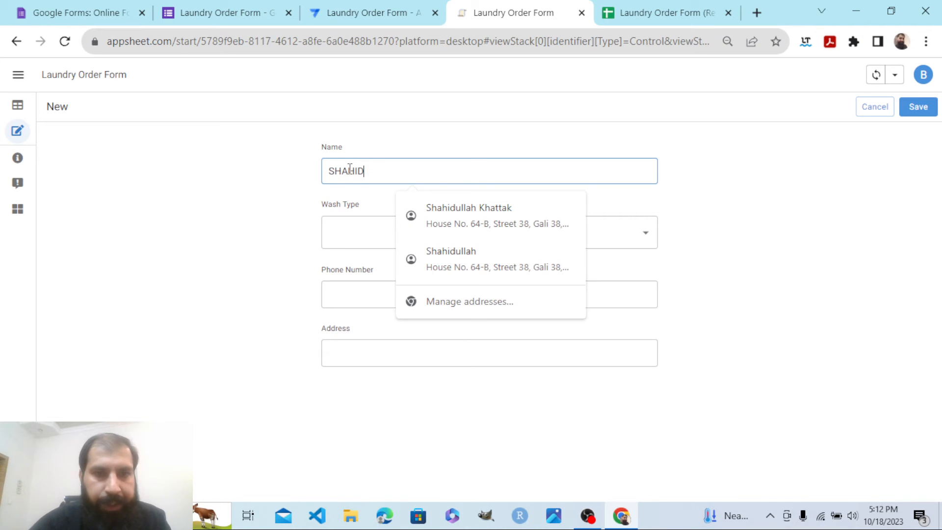
pyautogui.click(348, 222)
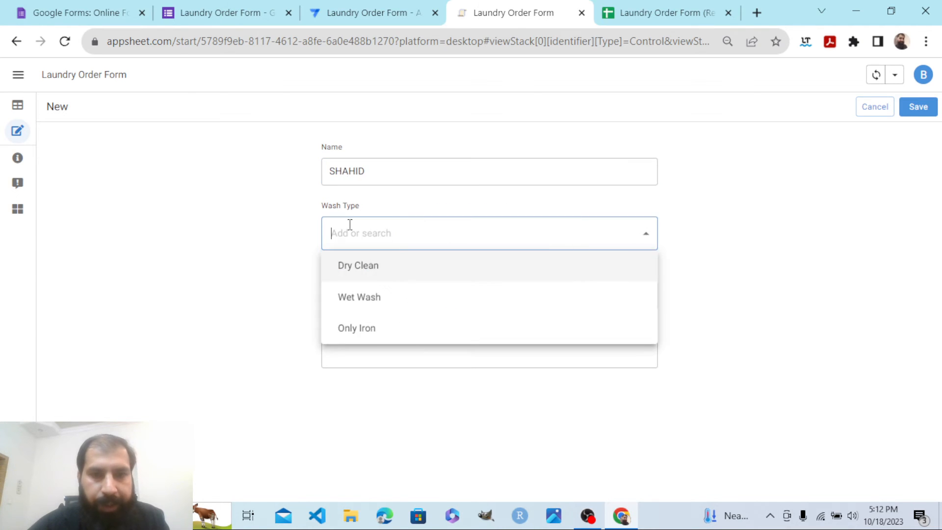
pyautogui.click(359, 272)
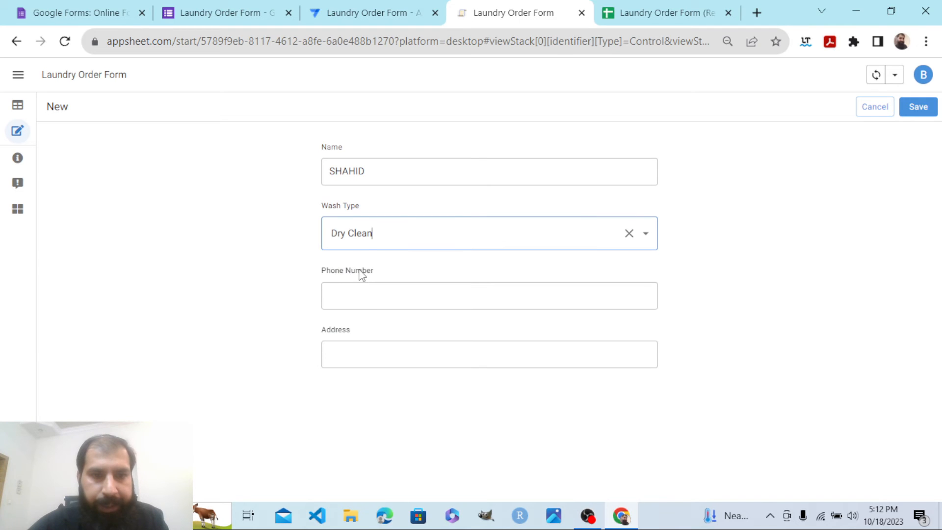
pyautogui.click(365, 289)
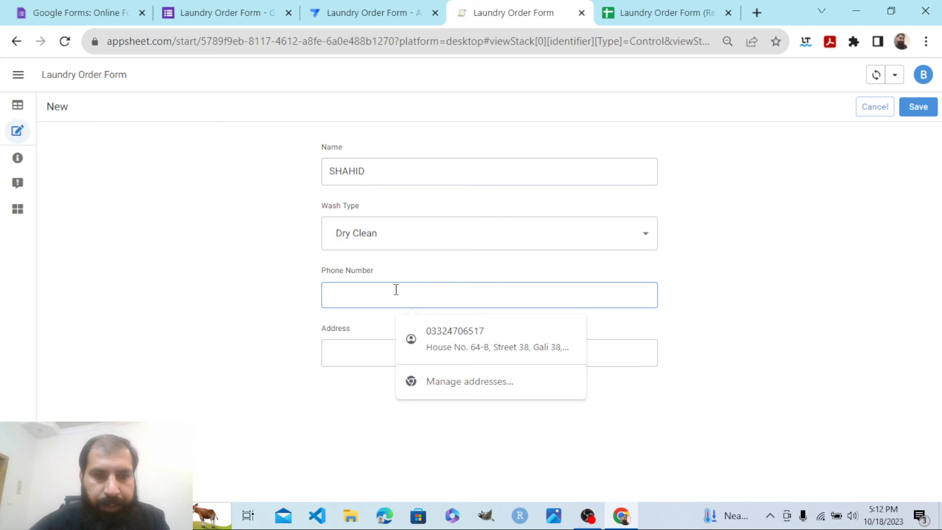
pyautogui.click(447, 329)
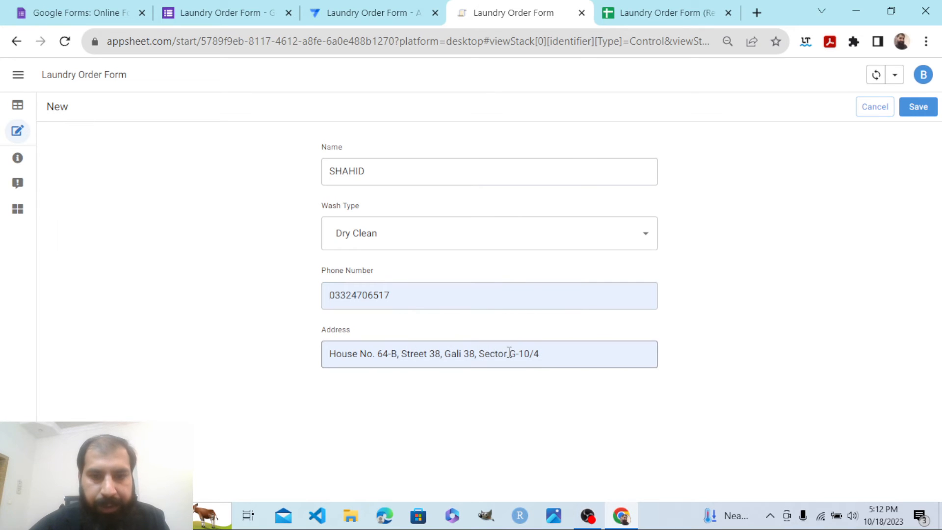
pyautogui.click(924, 113)
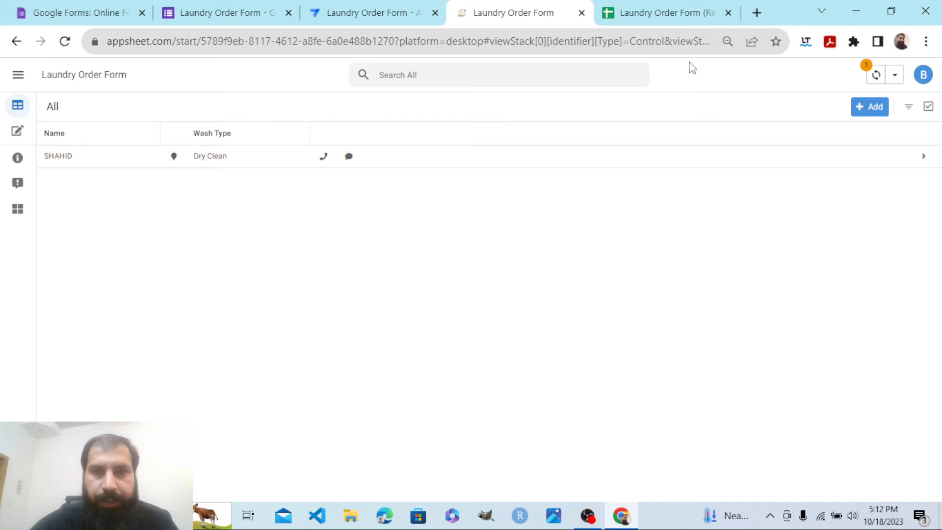
pyautogui.click(658, 15)
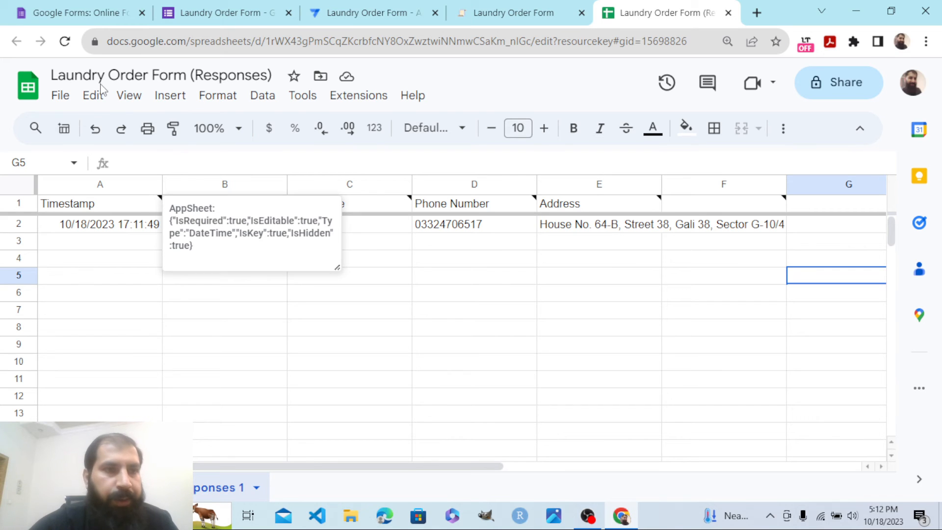
# - In the AppSheet legacy editor's security settings, turn off required user sign-in, enable the public-data and insecure-app acknowledgements, and save
pyautogui.click(366, 14)
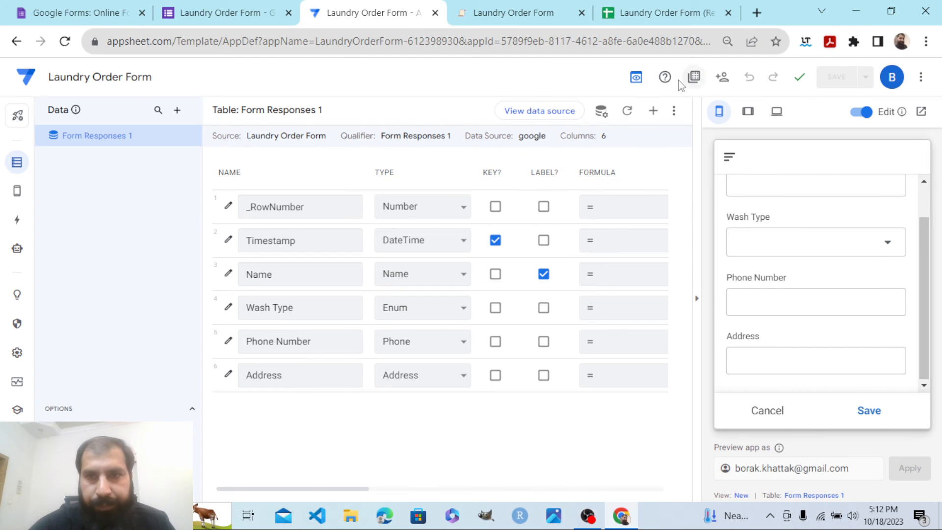
pyautogui.click(637, 77)
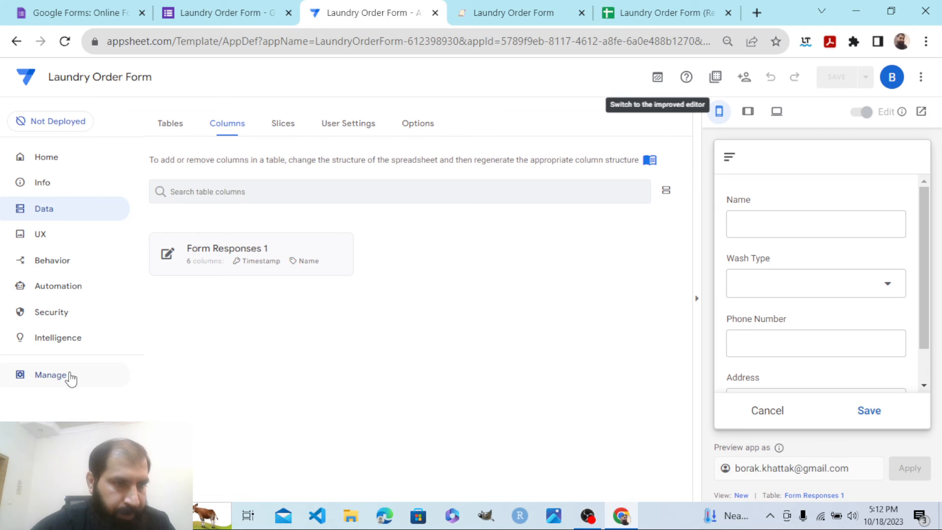
pyautogui.click(52, 312)
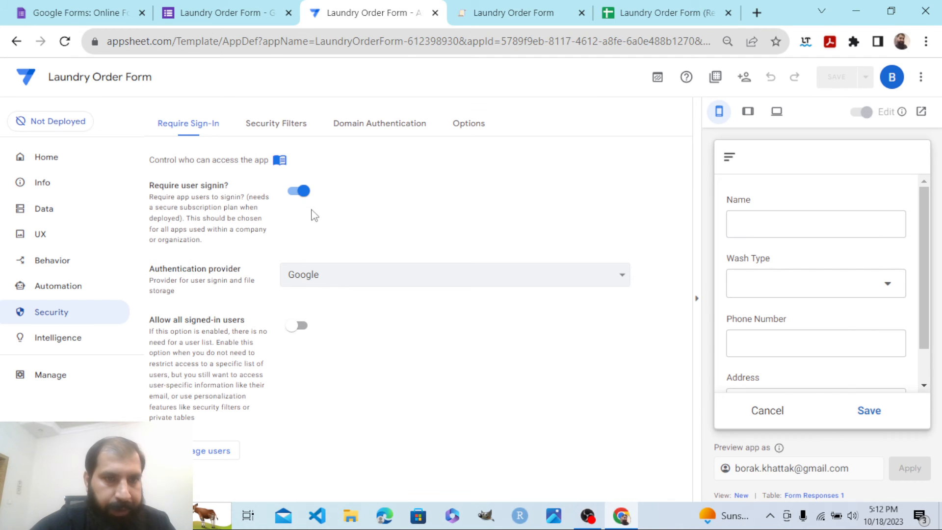
pyautogui.click(292, 197)
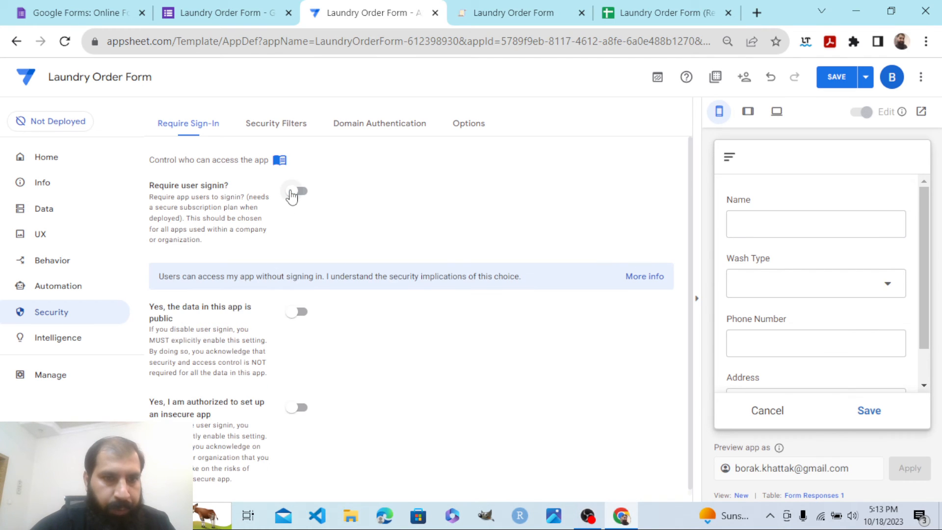
pyautogui.click(309, 320)
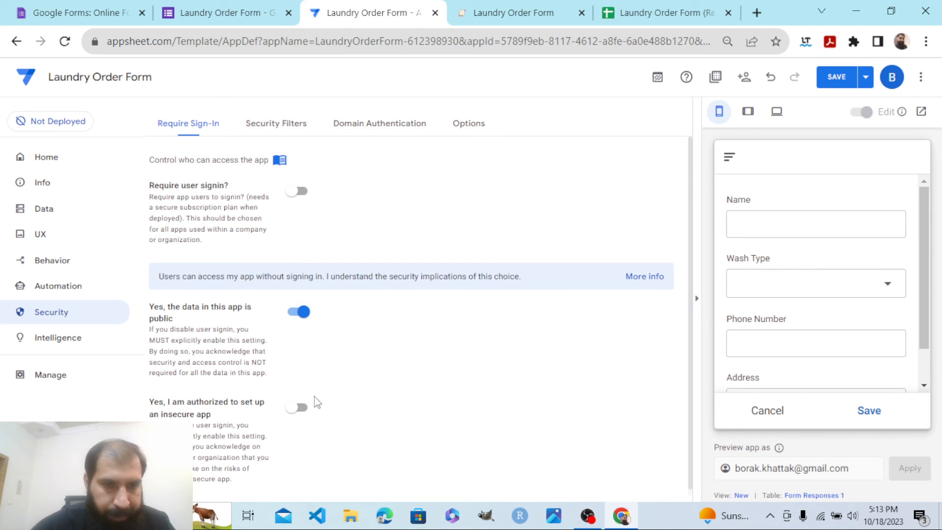
pyautogui.click(305, 416)
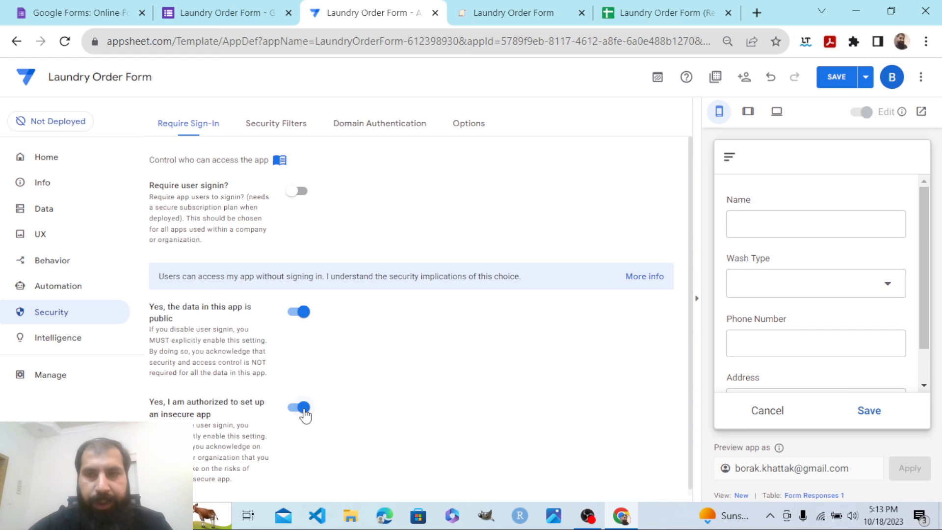
pyautogui.click(828, 81)
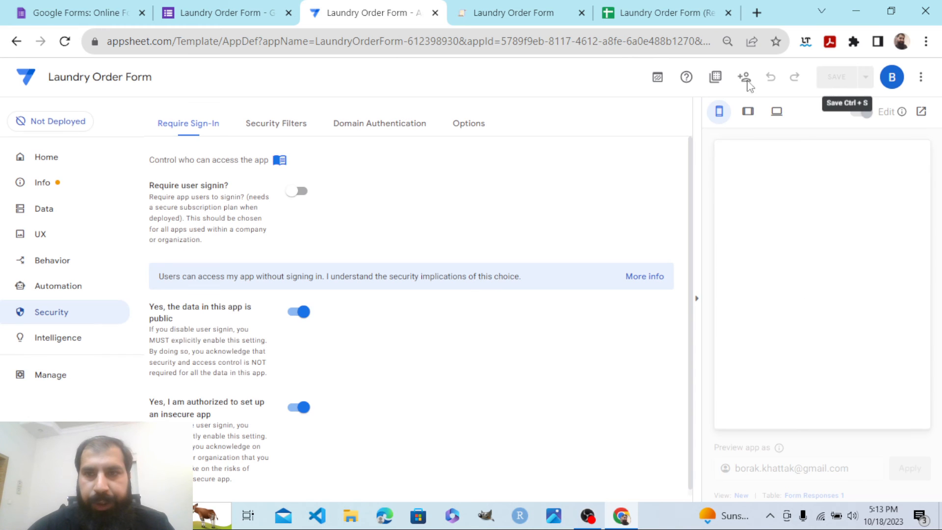
pyautogui.click(716, 78)
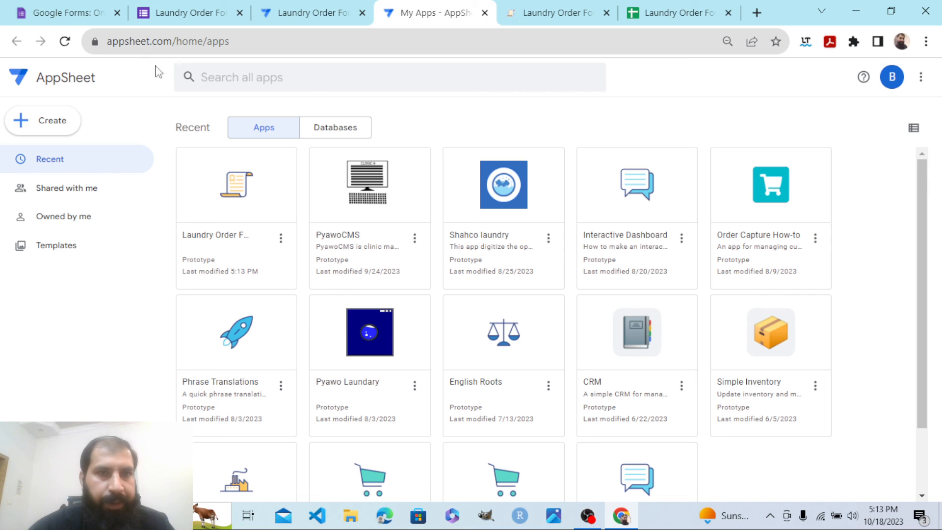
pyautogui.click(331, 17)
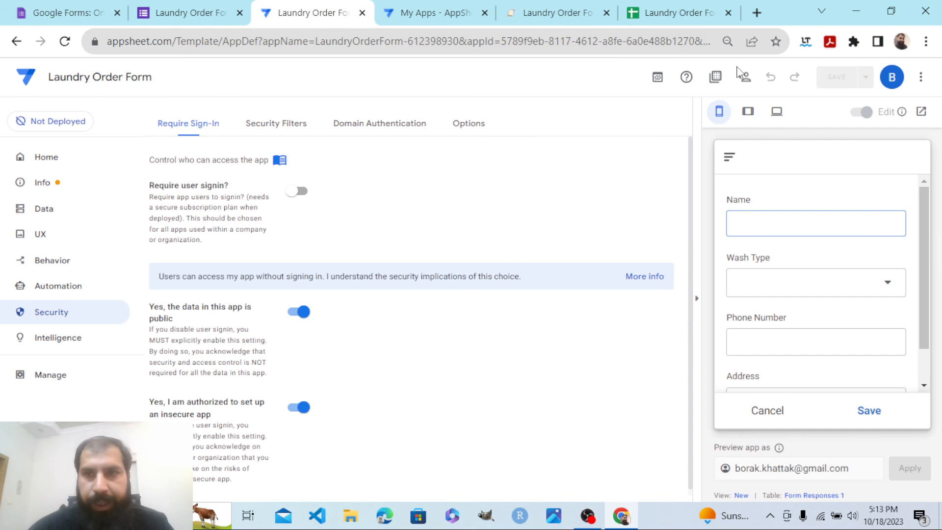
# - Copy the app's install link for mobile users from the sharing links and finish sharing
pyautogui.click(744, 77)
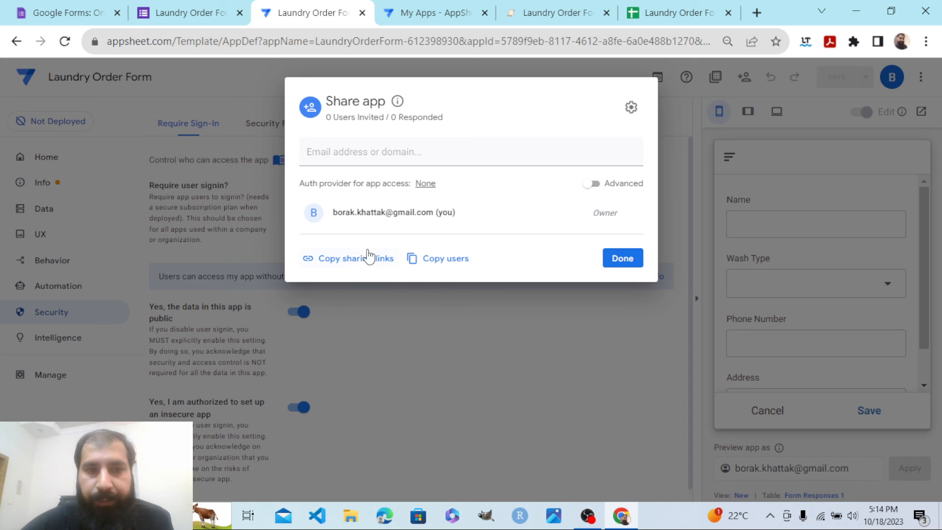
pyautogui.click(355, 266)
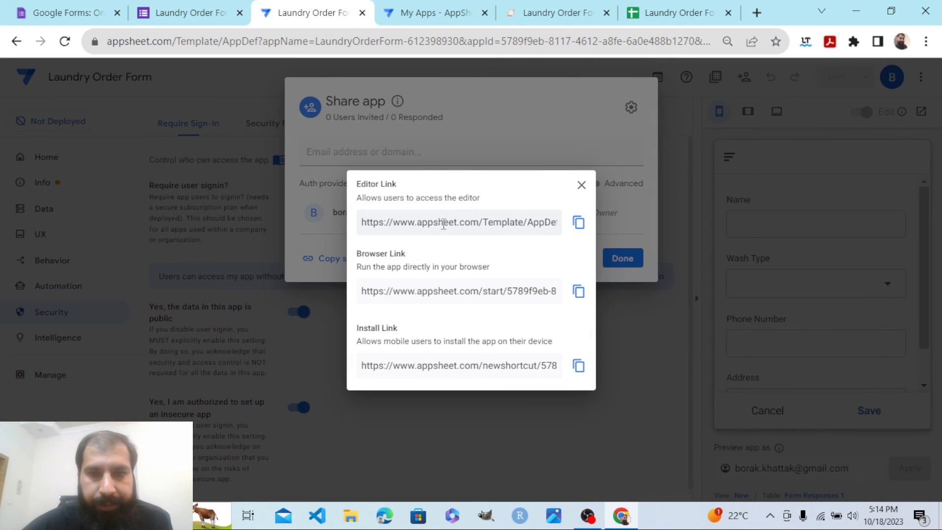
pyautogui.click(577, 366)
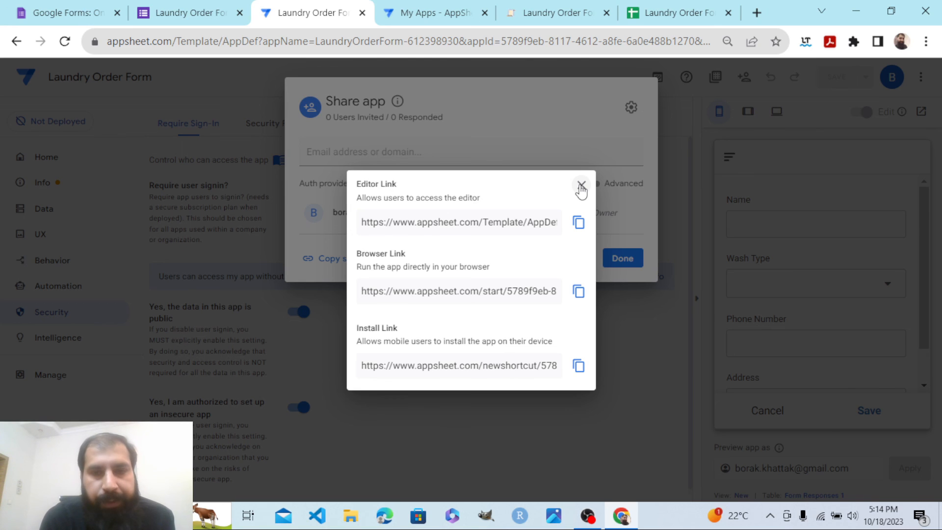
pyautogui.click(581, 185)
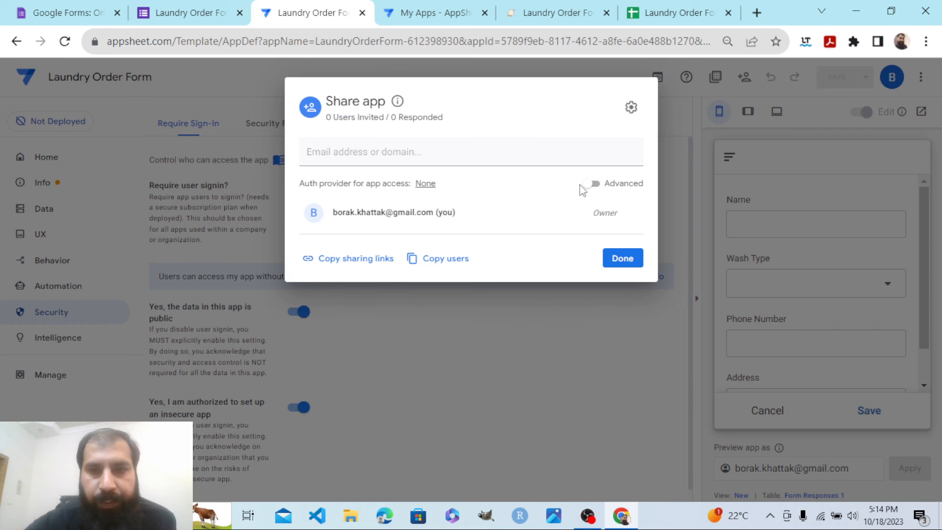
pyautogui.click(633, 261)
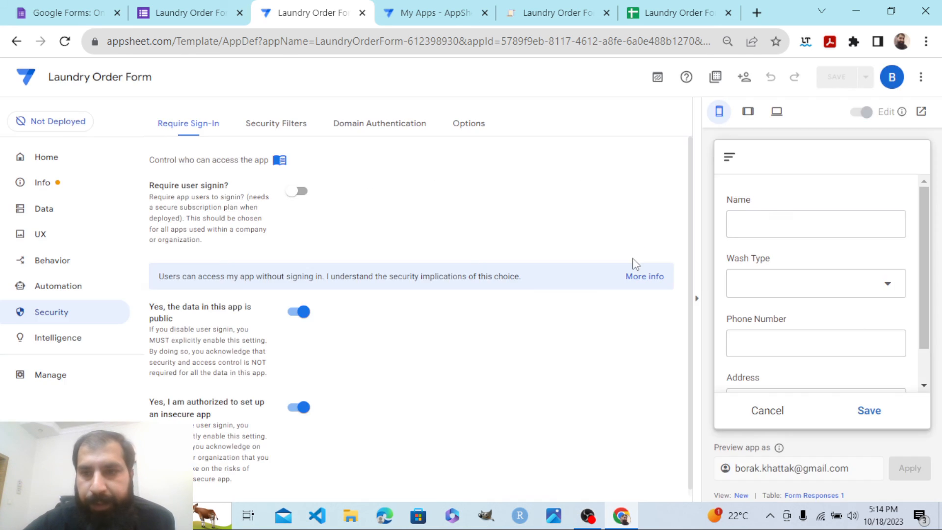